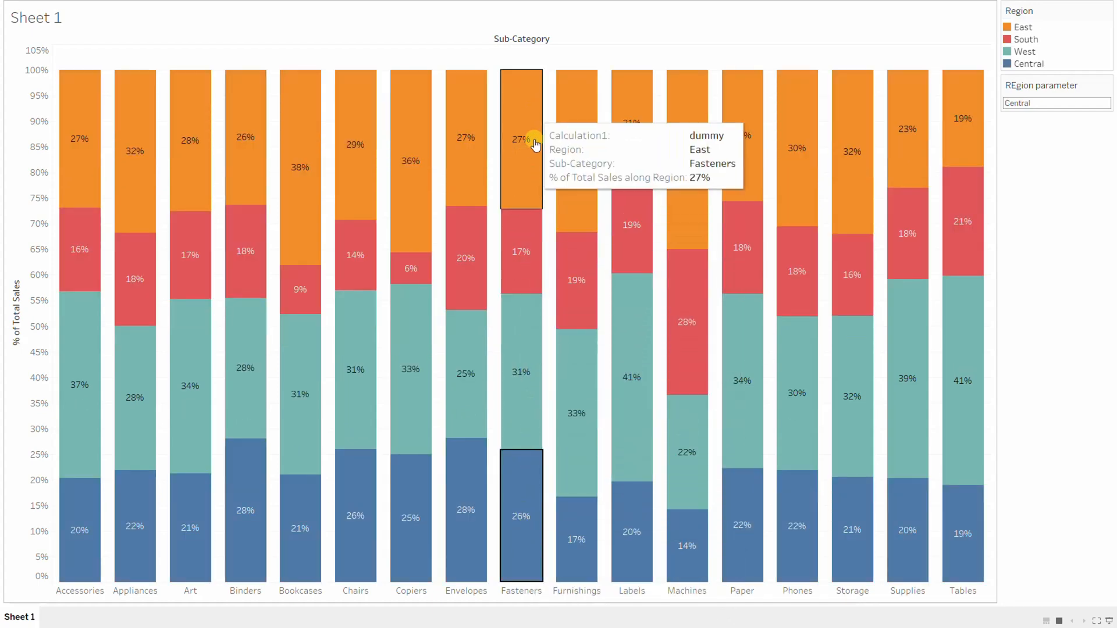
Try the finished chart's dynamic reordering by selecting the East and West segments of the Fasteners bar
{"action": "left_click", "coordinate": [523, 103]}
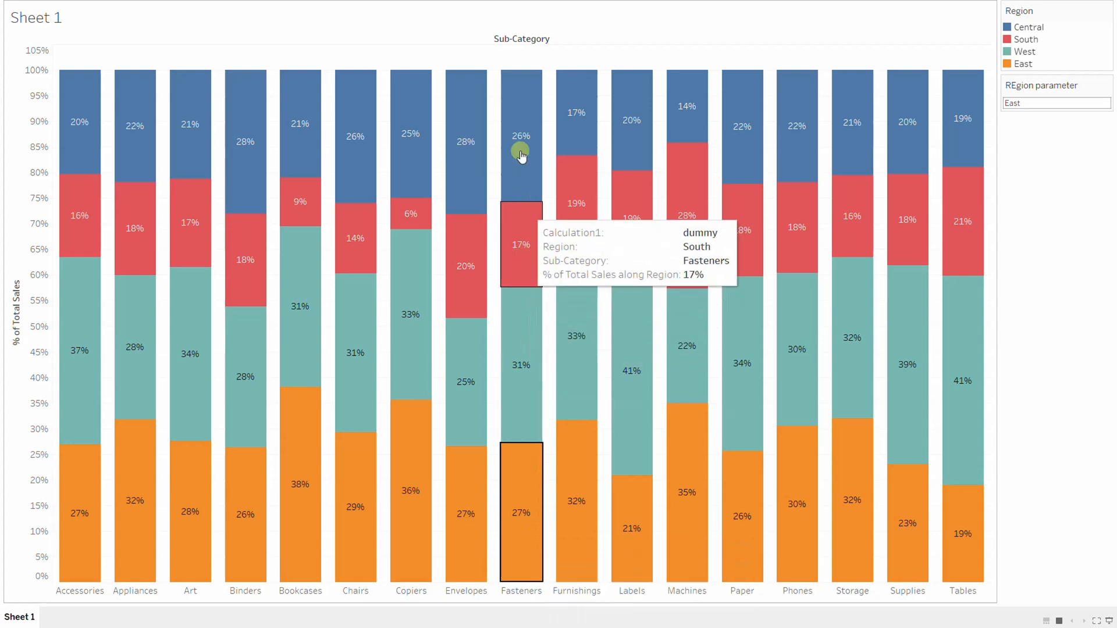
{"action": "left_click", "coordinate": [523, 328]}
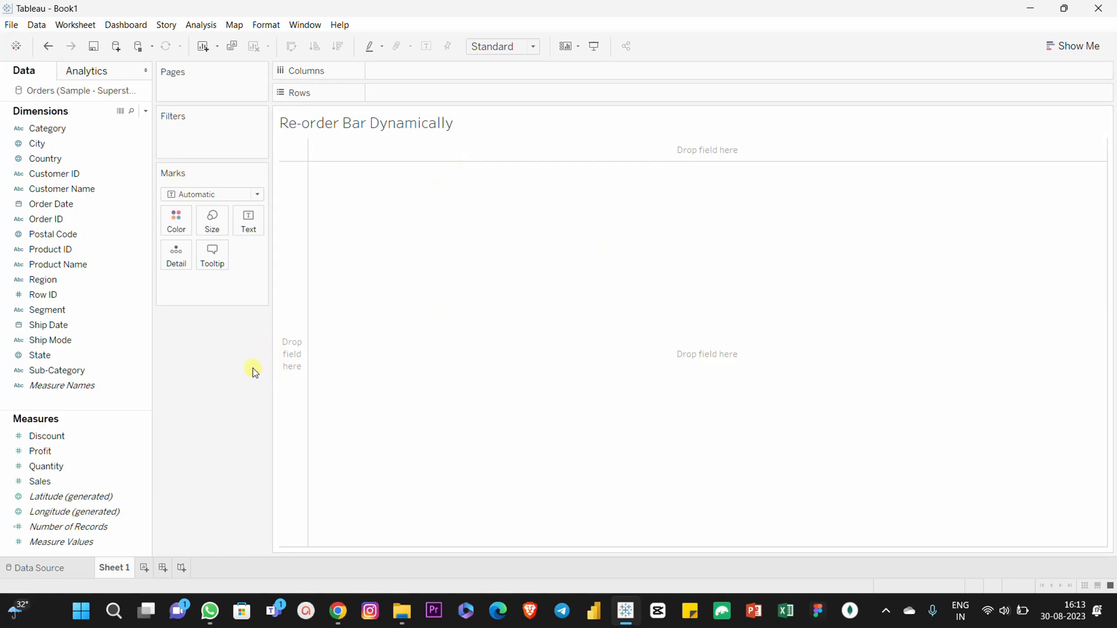
Build a bar chart with Sub-Category on the columns and the sum of Sales on the rows
{"action": "left_click_drag", "start_coordinate": [58, 370], "coordinate": [468, 73]}
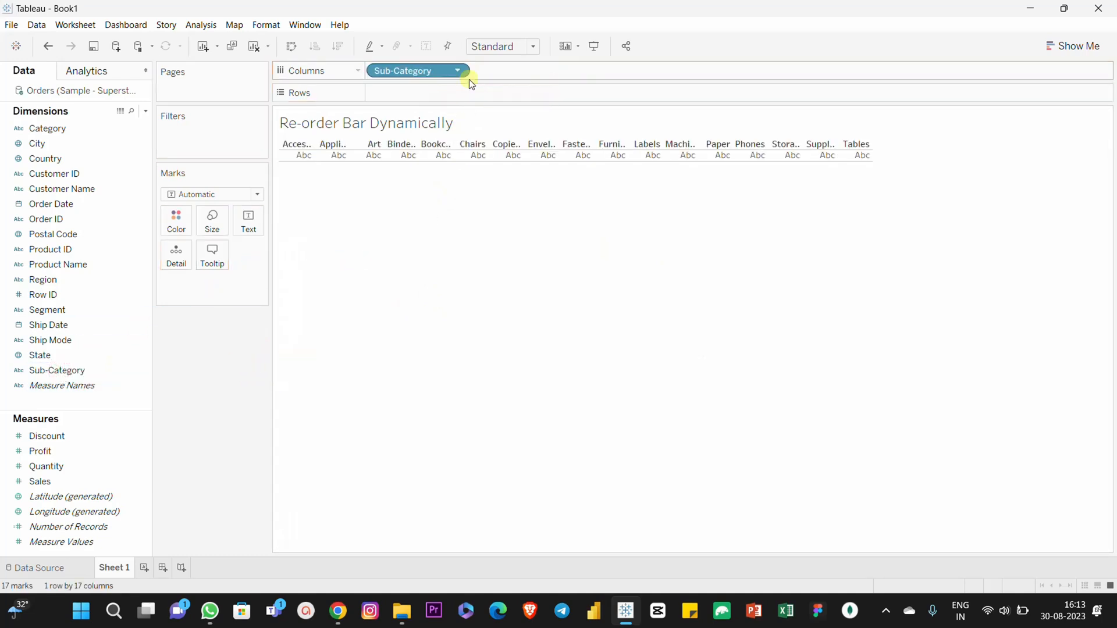
{"action": "left_click", "coordinate": [67, 480]}
{"action": "mouse_move", "coordinate": [66, 481]}
{"action": "left_mouse_down"}
{"action": "mouse_move", "coordinate": [322, 235]}
{"action": "mouse_move", "coordinate": [442, 94]}
{"action": "left_mouse_up"}
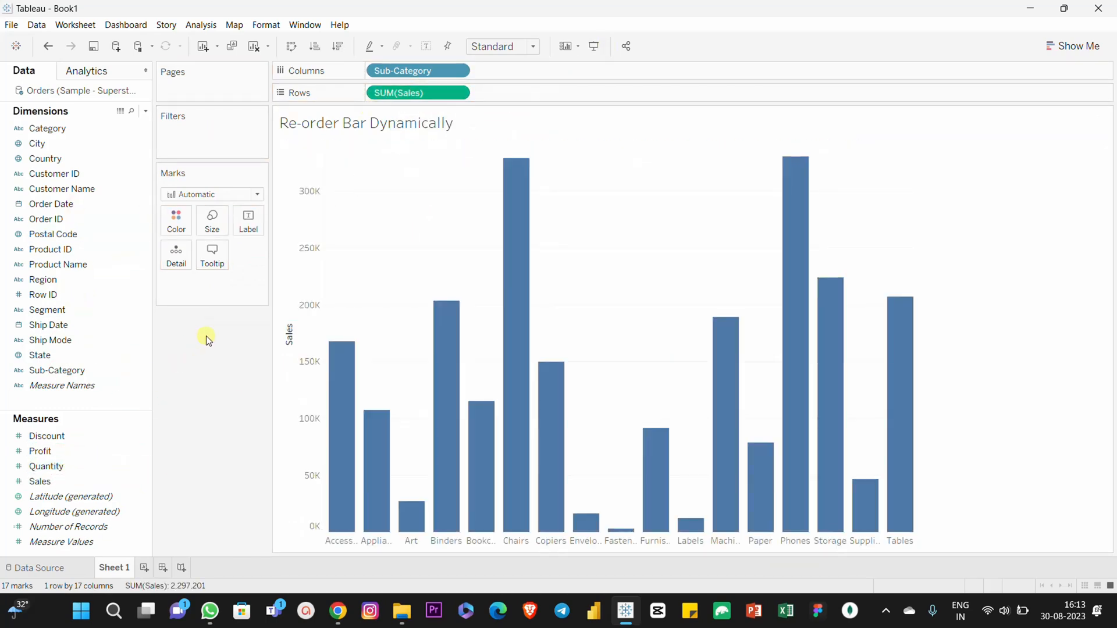
Color the bars by Region and fit the chart to Entire View
{"action": "left_click_drag", "start_coordinate": [41, 279], "coordinate": [184, 228]}
{"action": "left_click", "coordinate": [519, 46]}
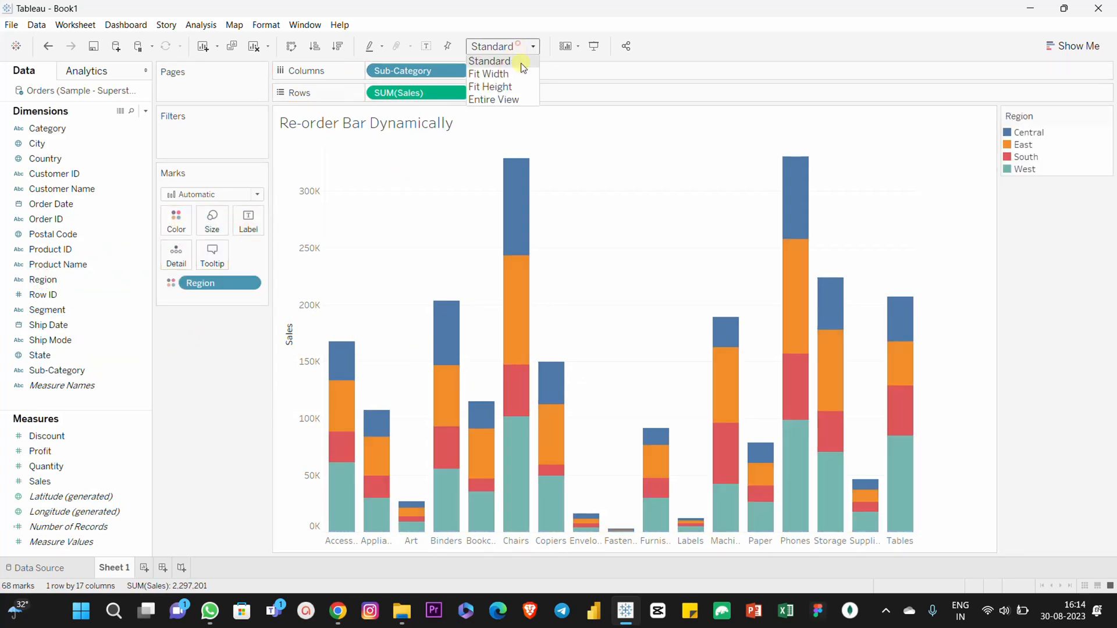
{"action": "left_click", "coordinate": [527, 102]}
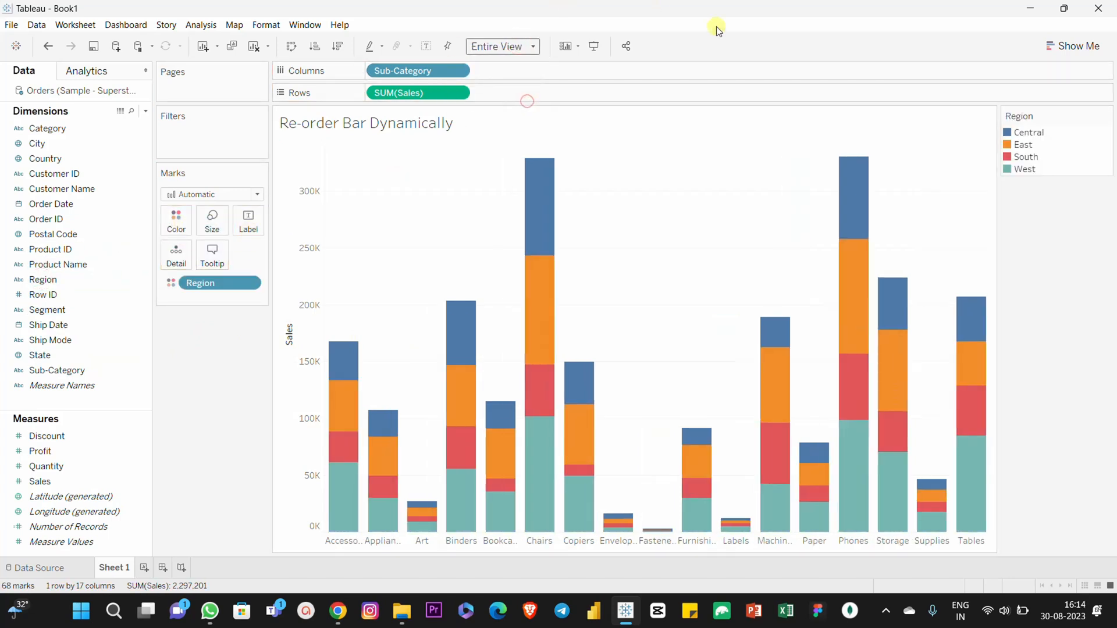
Show Sales as Percent of Total computed using Region, and hide the Region color legend
{"action": "left_click", "coordinate": [459, 93]}
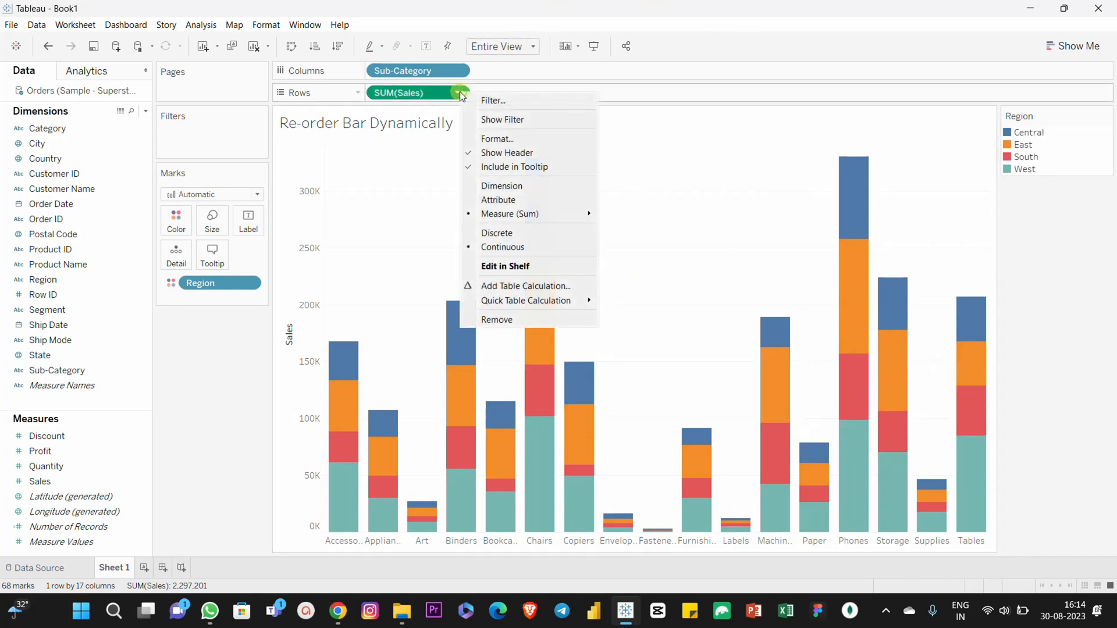
{"action": "mouse_move", "coordinate": [521, 301]}
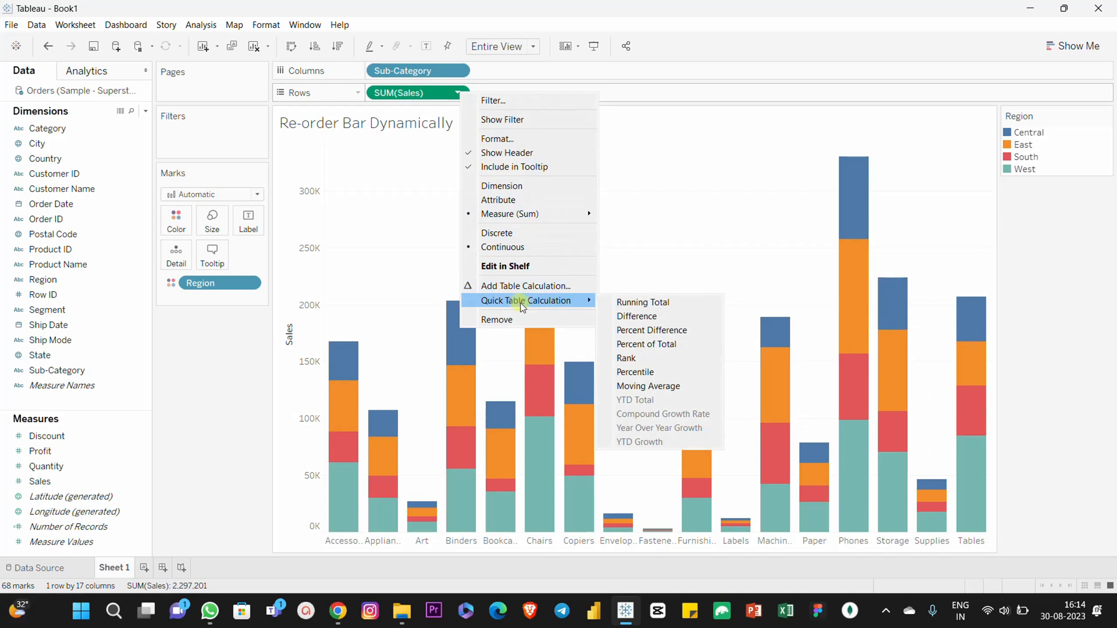
{"action": "left_click", "coordinate": [648, 347]}
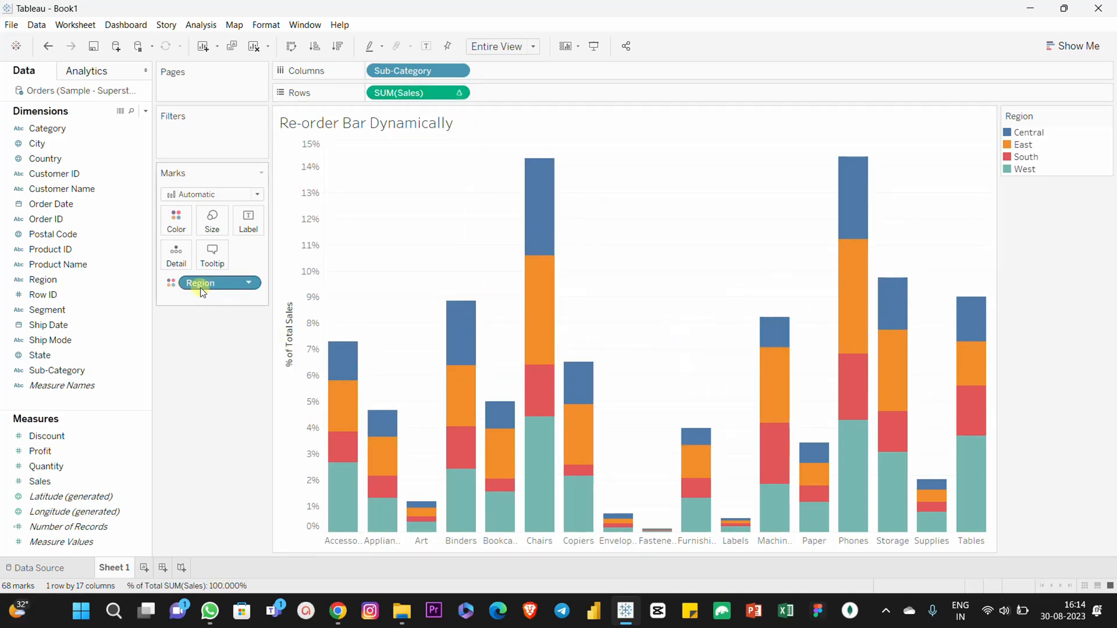
{"action": "left_click", "coordinate": [459, 93]}
{"action": "mouse_move", "coordinate": [508, 286]}
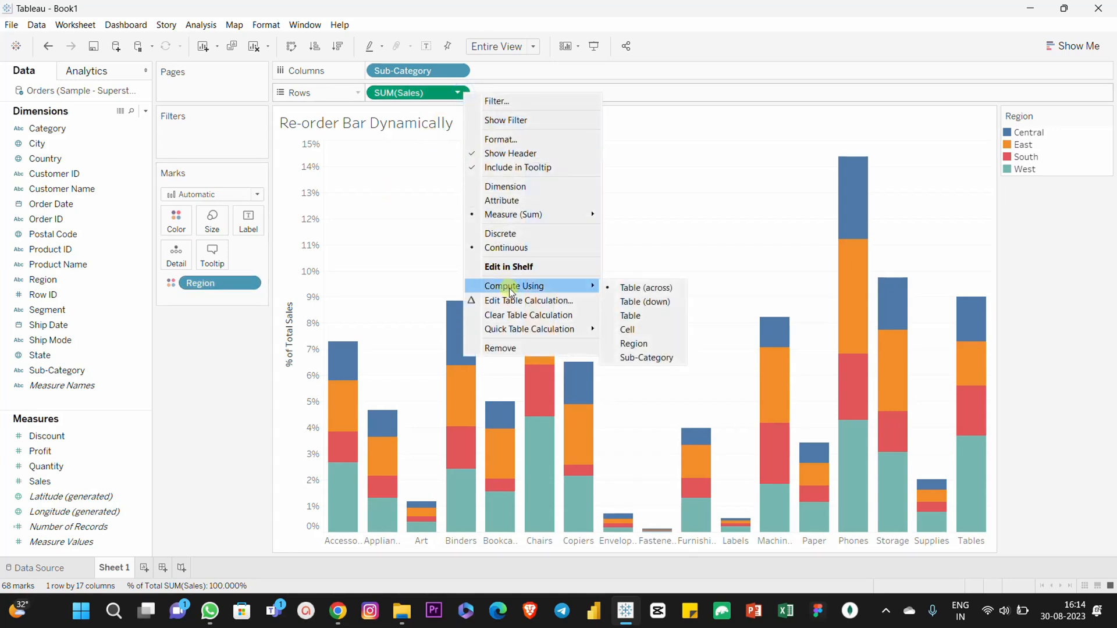
{"action": "left_click", "coordinate": [651, 348]}
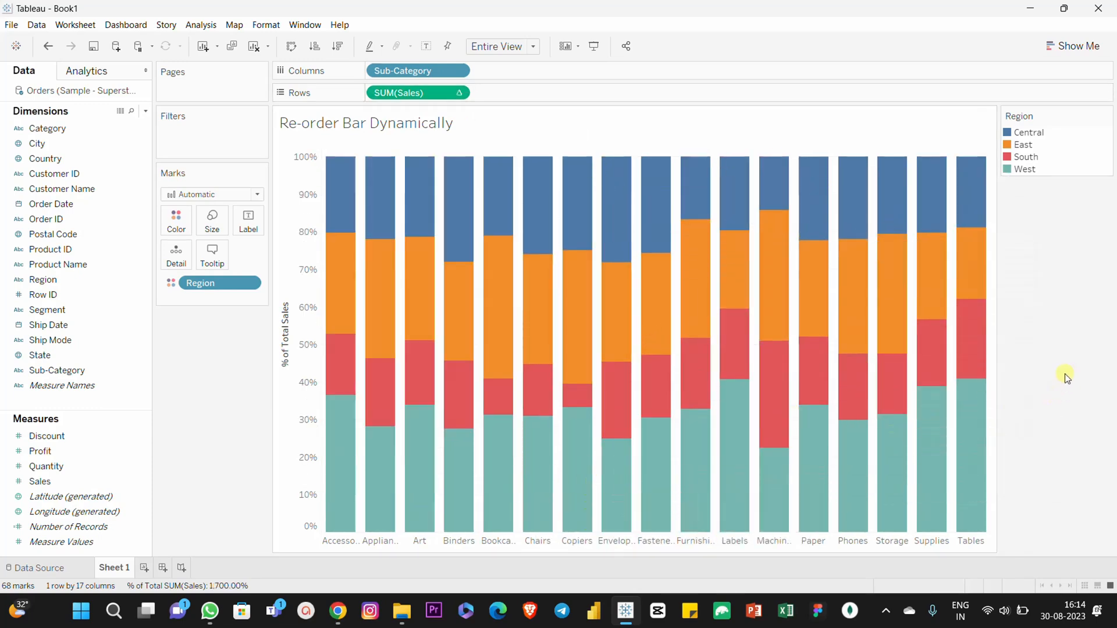
{"action": "left_click", "coordinate": [1105, 116]}
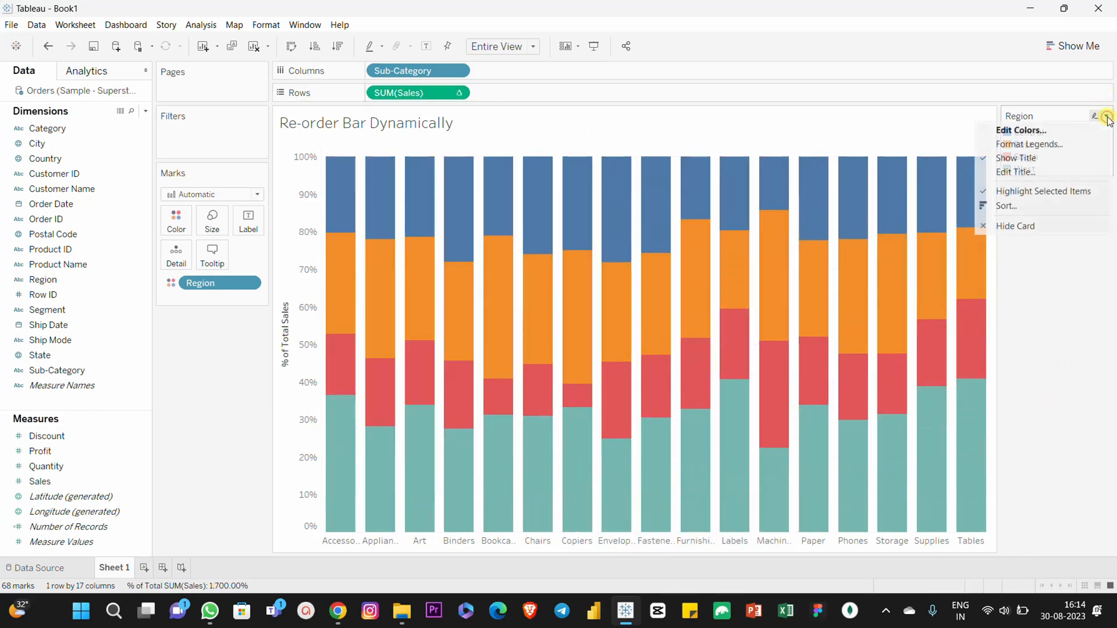
{"action": "left_click", "coordinate": [1051, 228]}
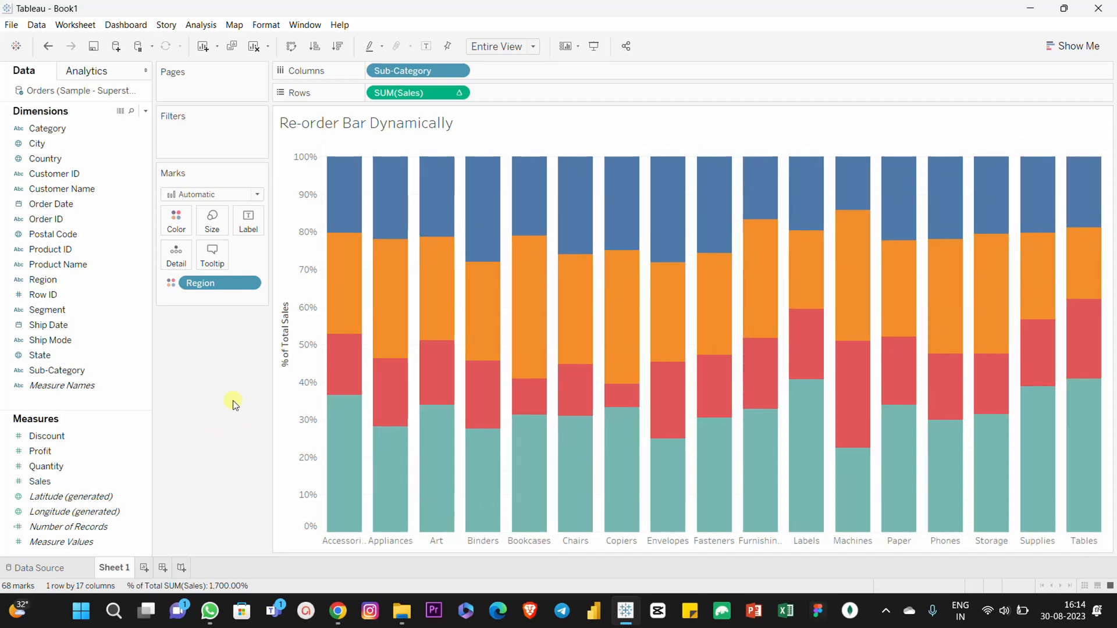
Create a String parameter named Region Parameter with the current value South, allowing all values
{"action": "left_click", "coordinate": [145, 113]}
{"action": "left_click", "coordinate": [121, 138]}
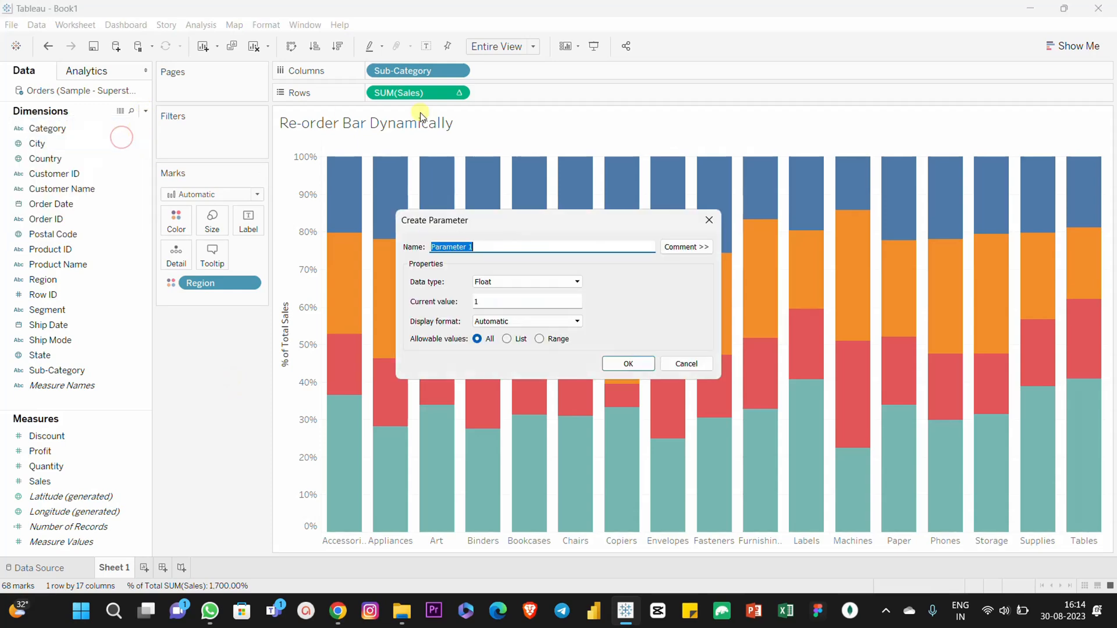
{"action": "type", "text": "Region Par"}
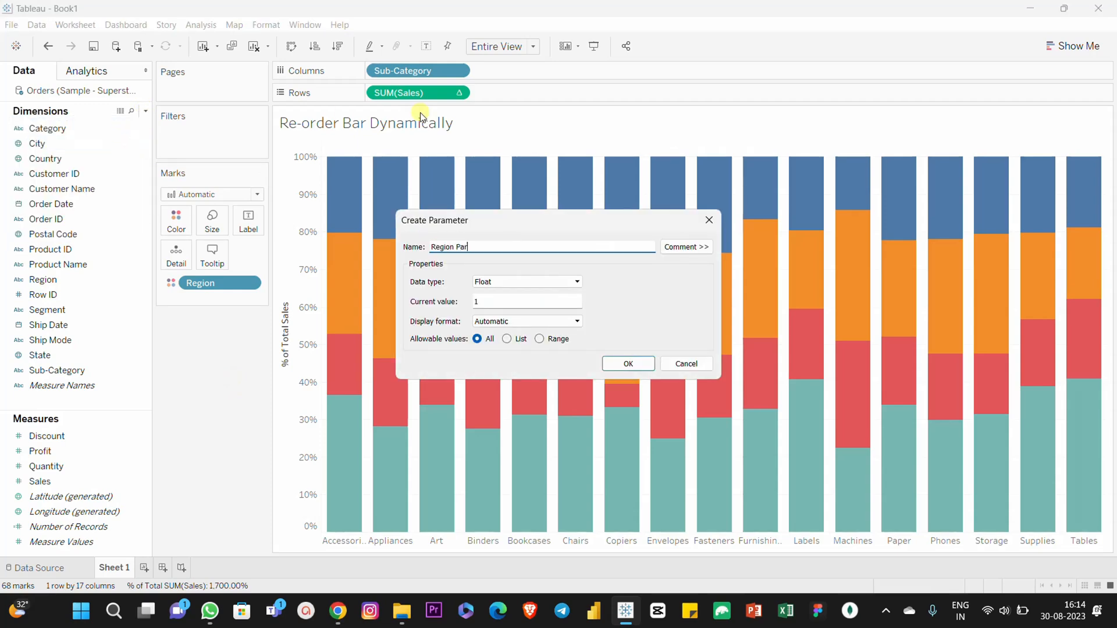
{"action": "left_click", "coordinate": [519, 281]}
{"action": "left_click", "coordinate": [522, 312]}
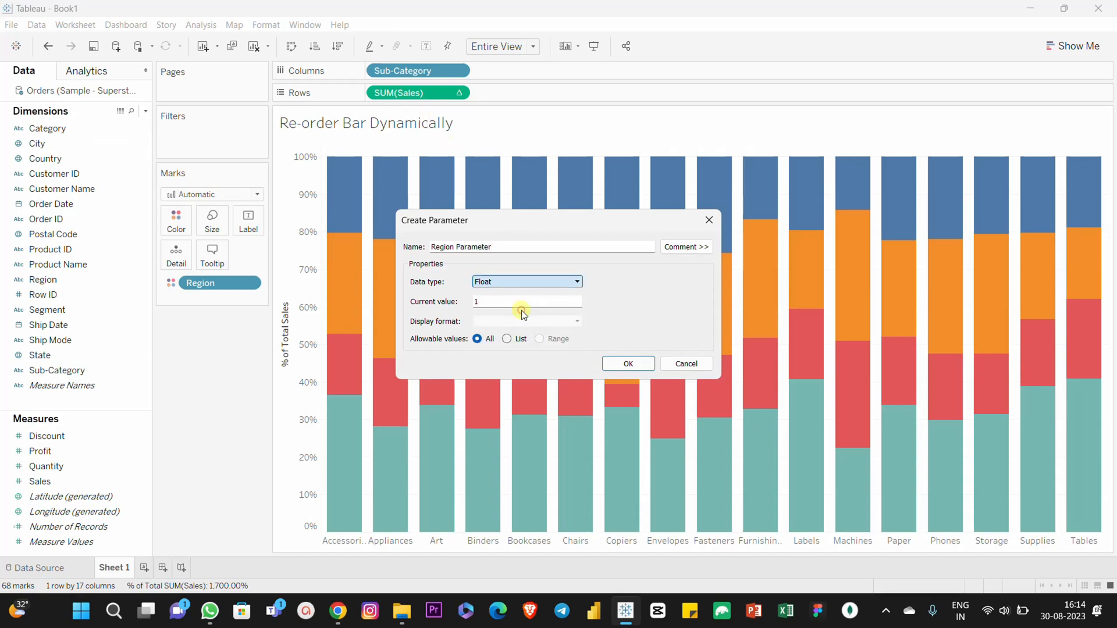
{"action": "left_click", "coordinate": [487, 301]}
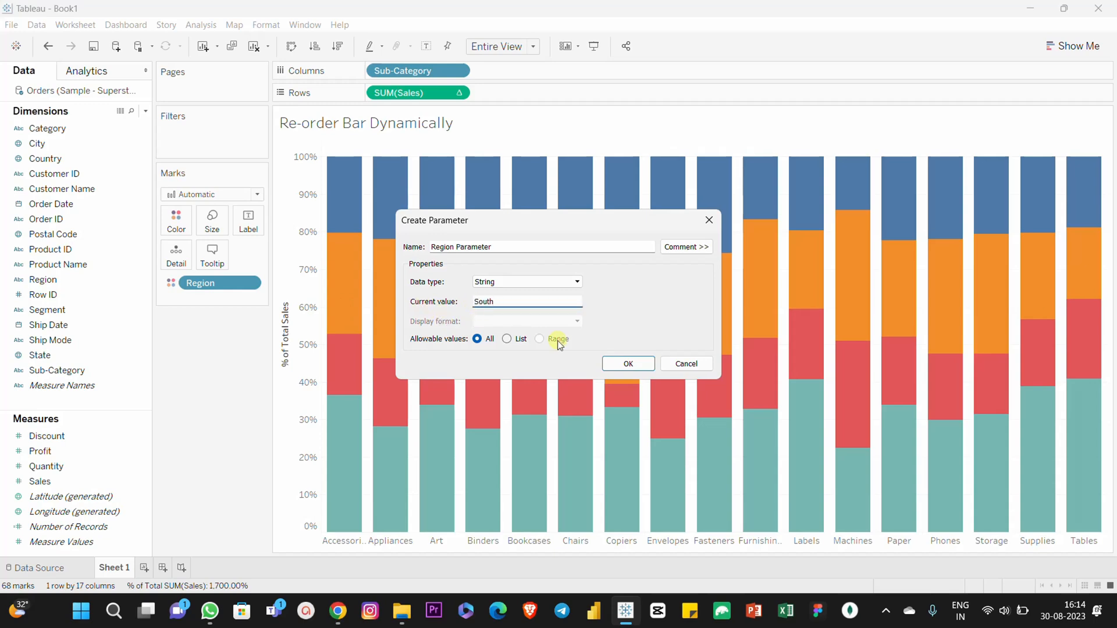
{"action": "left_click", "coordinate": [629, 365]}
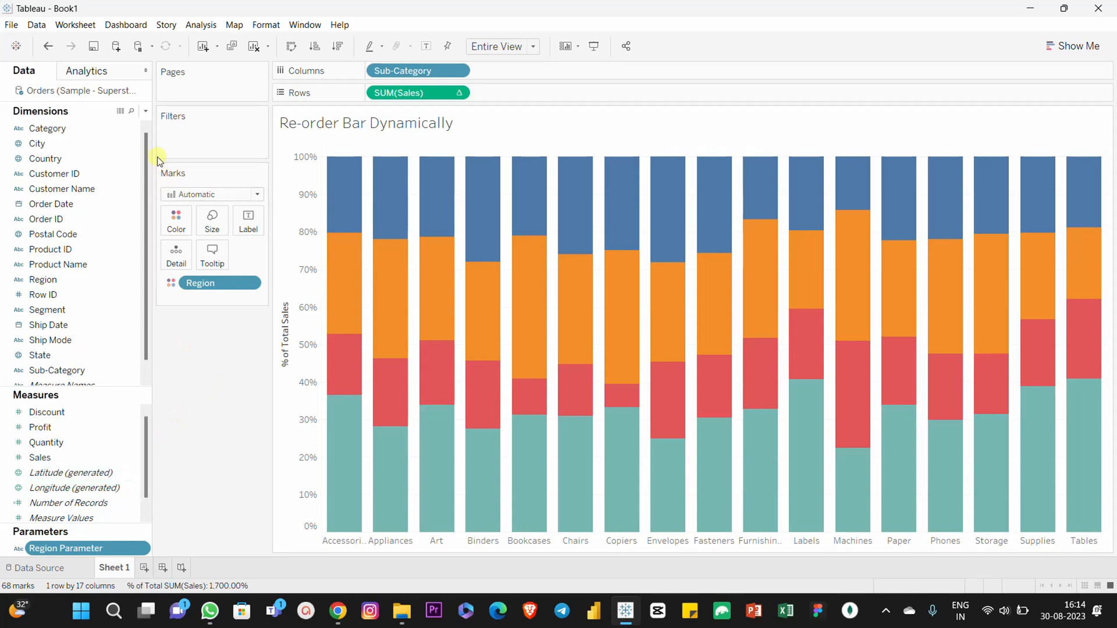
Start a calculated field named Dynamic Calc with the condition IF [Region]=[Region Parameter]
{"action": "left_click", "coordinate": [146, 111]}
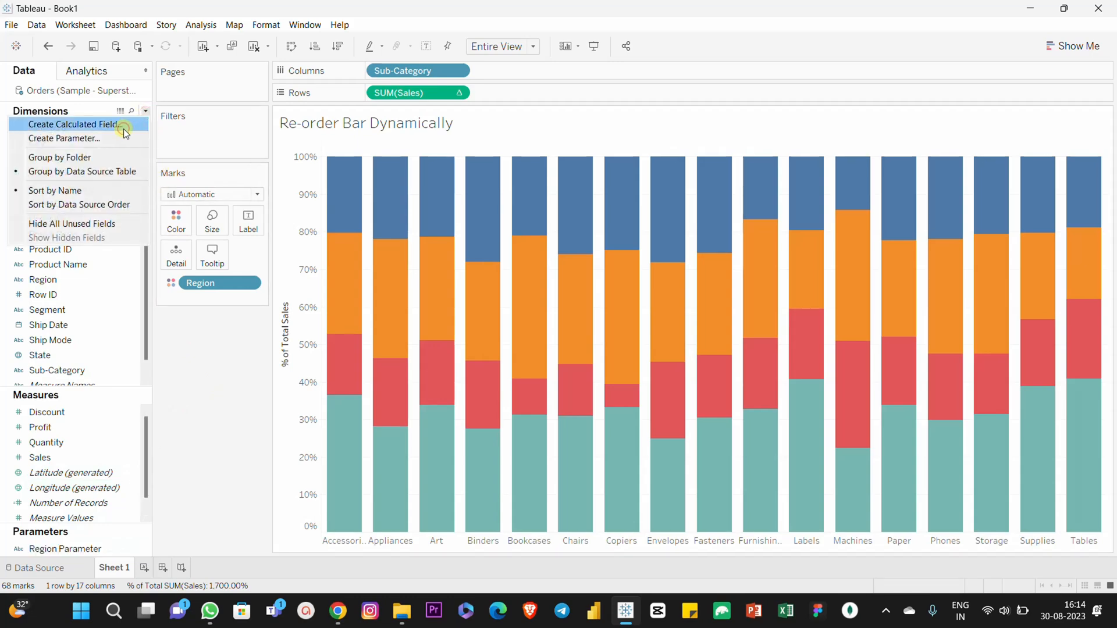
{"action": "left_click", "coordinate": [124, 125]}
{"action": "type", "text": "Dynamic Calc"}
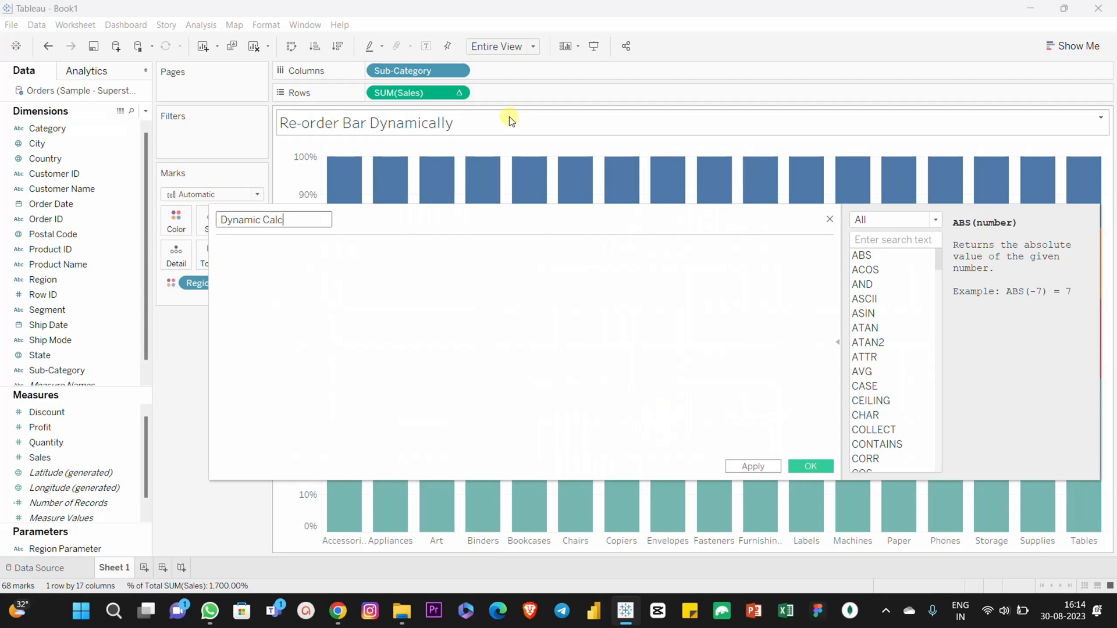
{"action": "left_click", "coordinate": [415, 263]}
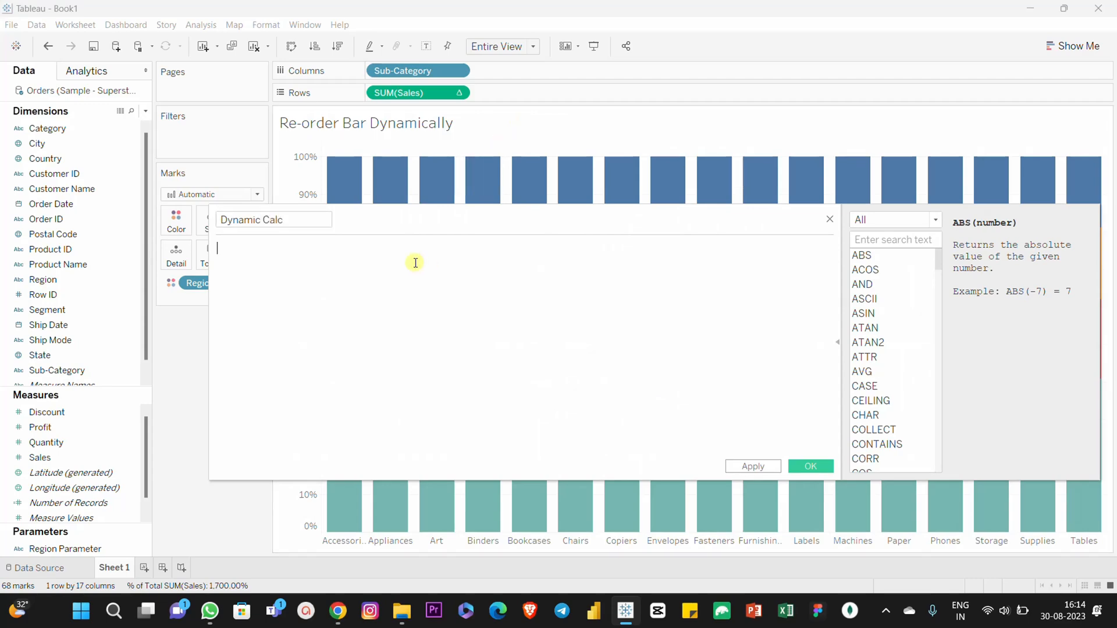
{"action": "type", "text": "IF reic"}
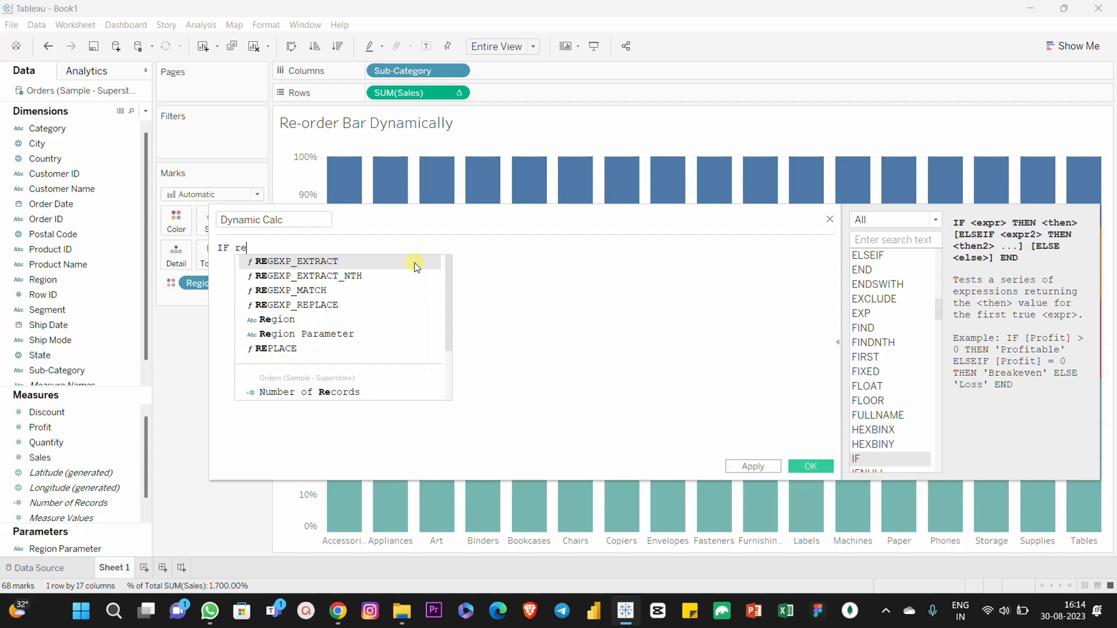
{"action": "key", "text": "BackSpace"}
{"action": "key", "text": "BackSpace"}
{"action": "type", "text": "gio"}
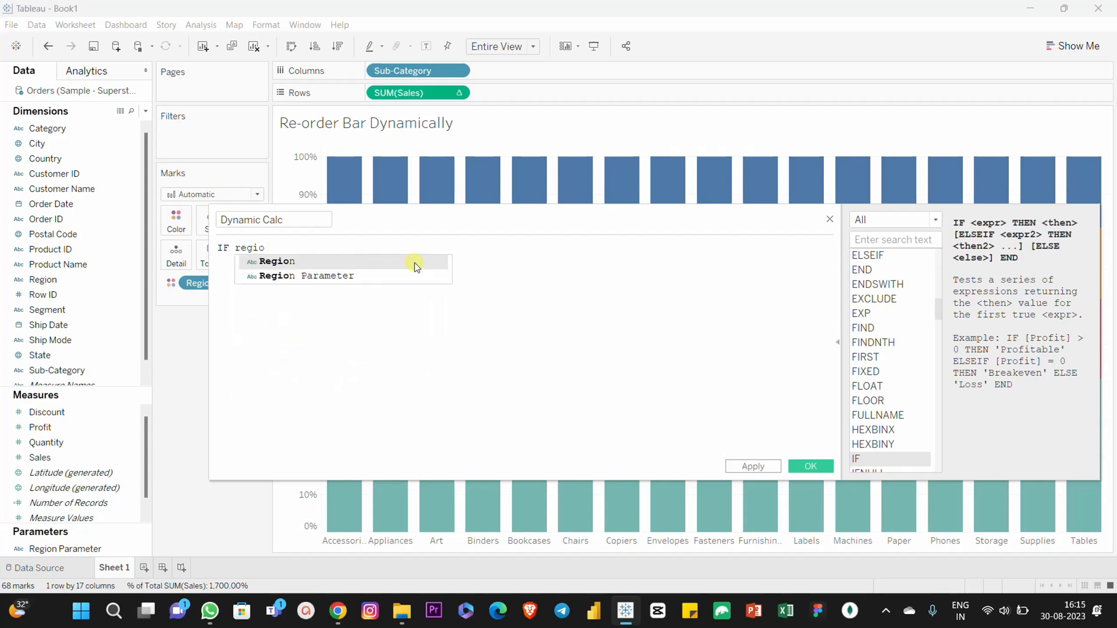
{"action": "key", "text": "Return"}
{"action": "type", "text": "="}
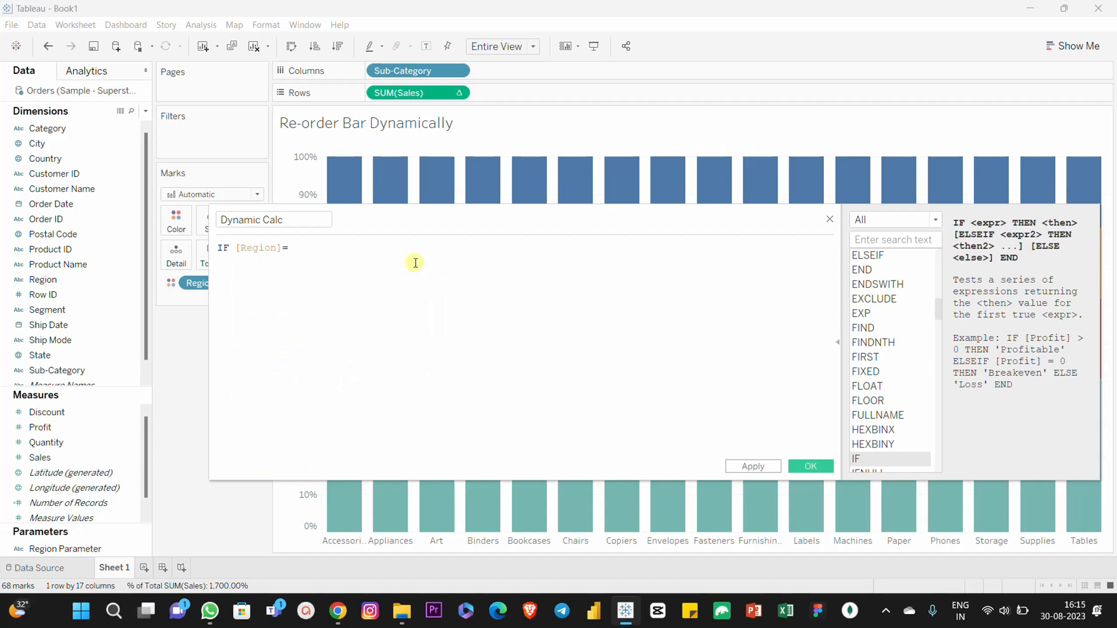
{"action": "type", "text": "reg"}
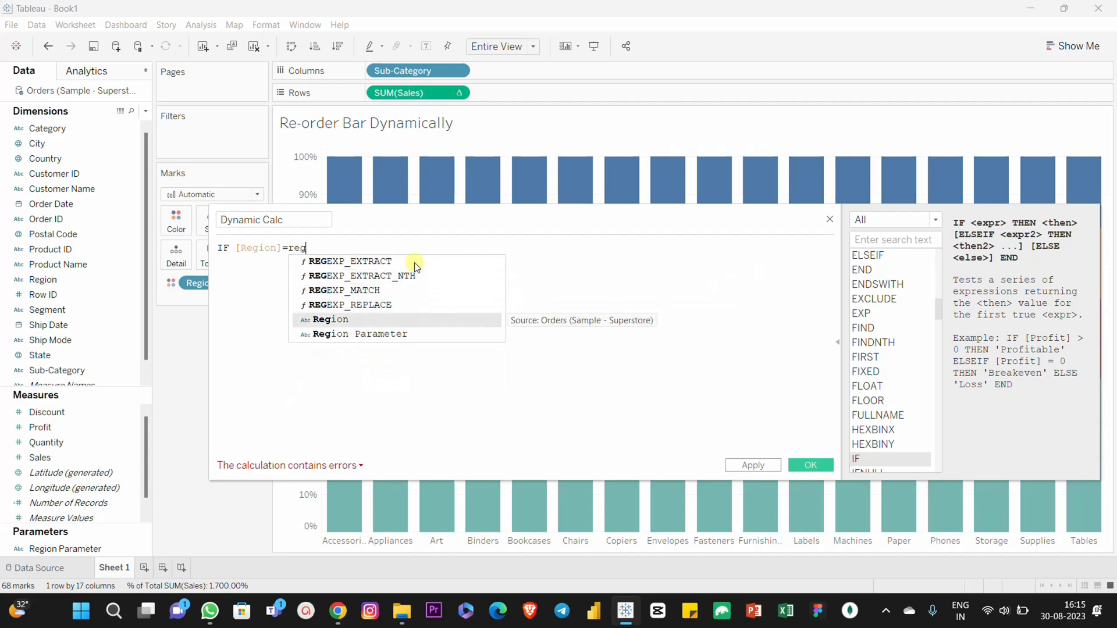
{"action": "key", "text": "Down"}
{"action": "key", "text": "Return"}
Complete the Dynamic Calc formula with THEN 1 ELSE 0 END and save the calculated field
{"action": "type", "text": "THEN "}
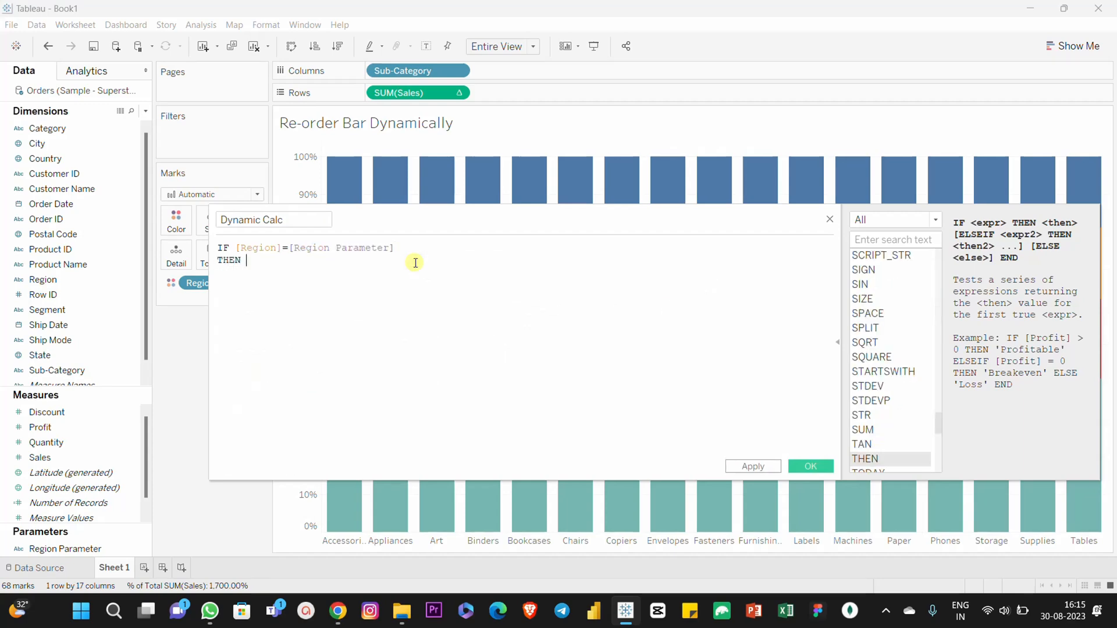
{"action": "type", "text": "1 ELSE "}
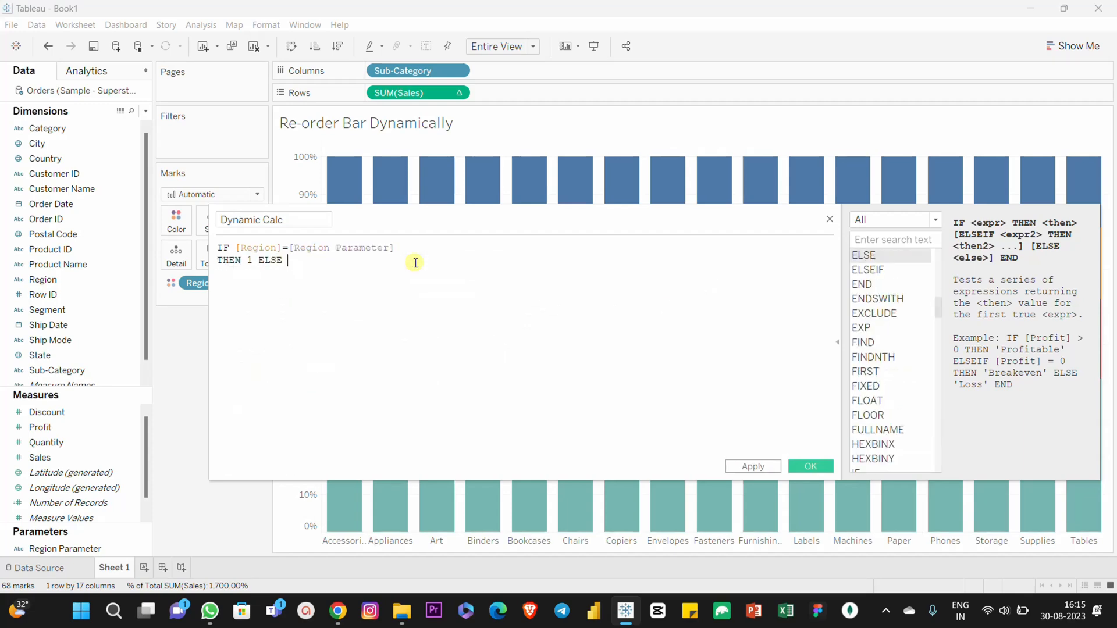
{"action": "type", "text": "0 END"}
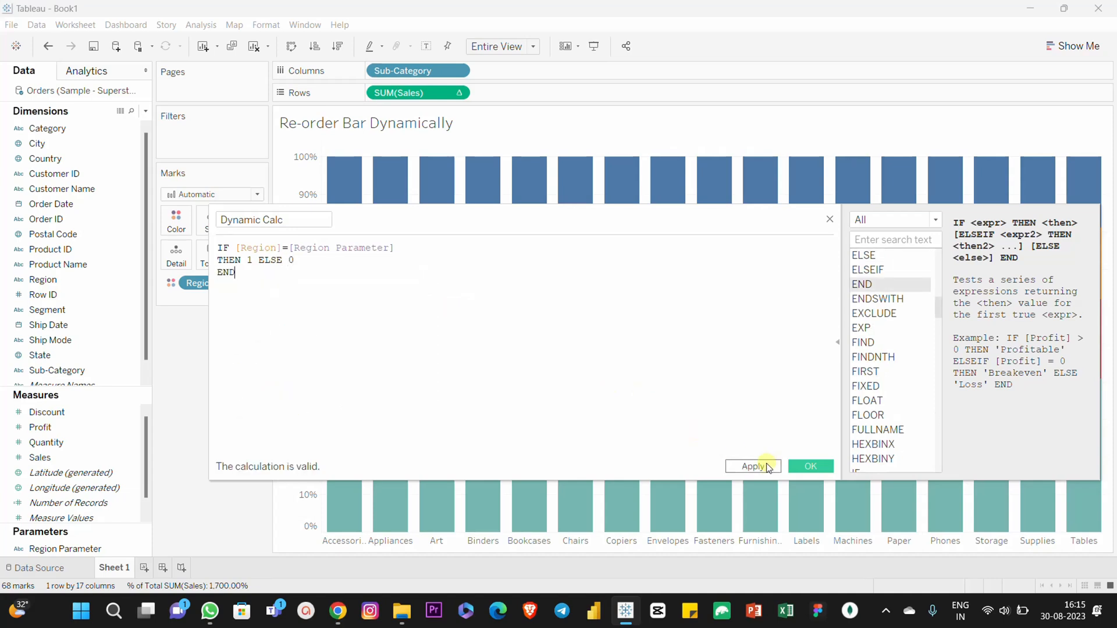
{"action": "left_click", "coordinate": [767, 467]}
{"action": "left_click", "coordinate": [810, 467]}
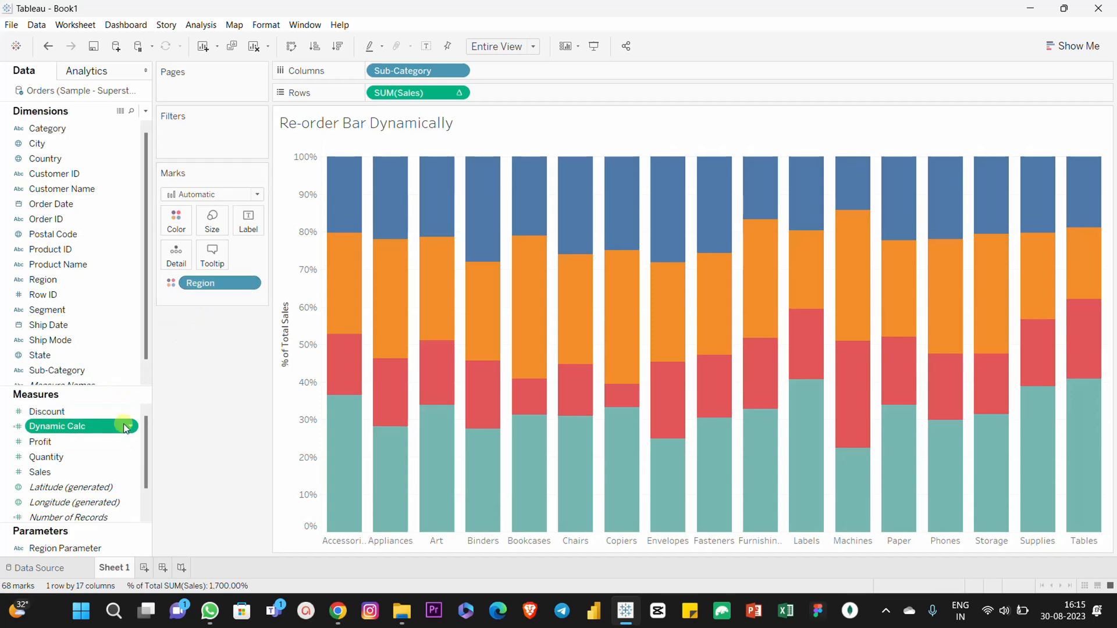
Sort the Region color field by the field Dynamic Calc, ascending with Sum aggregation, and close the sort settings
{"action": "left_click", "coordinate": [251, 283]}
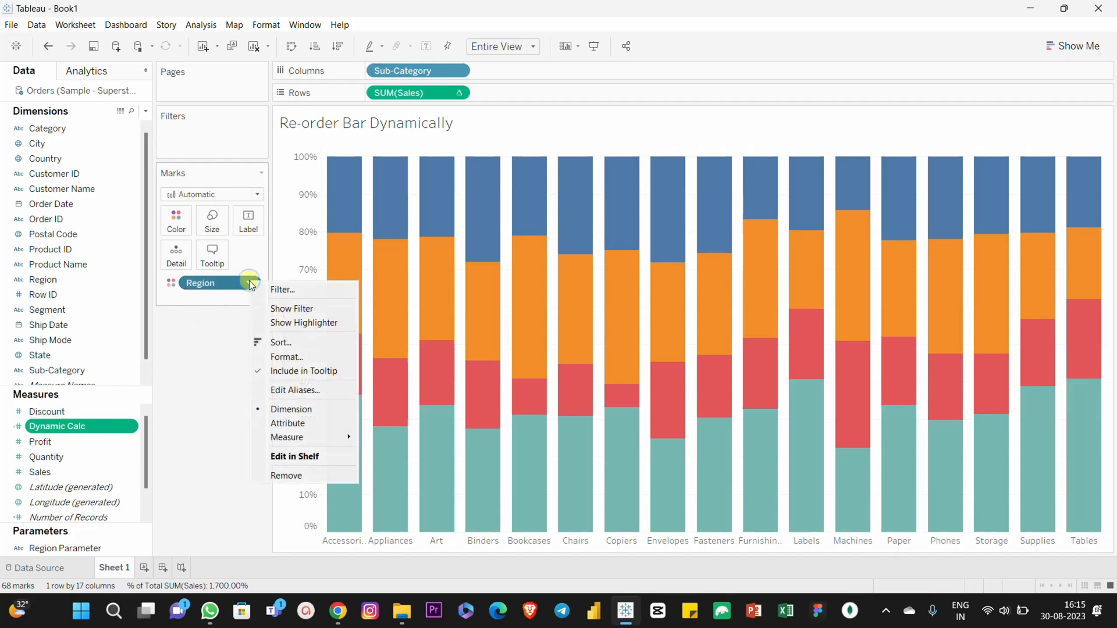
{"action": "left_click", "coordinate": [285, 345]}
{"action": "left_click", "coordinate": [507, 258]}
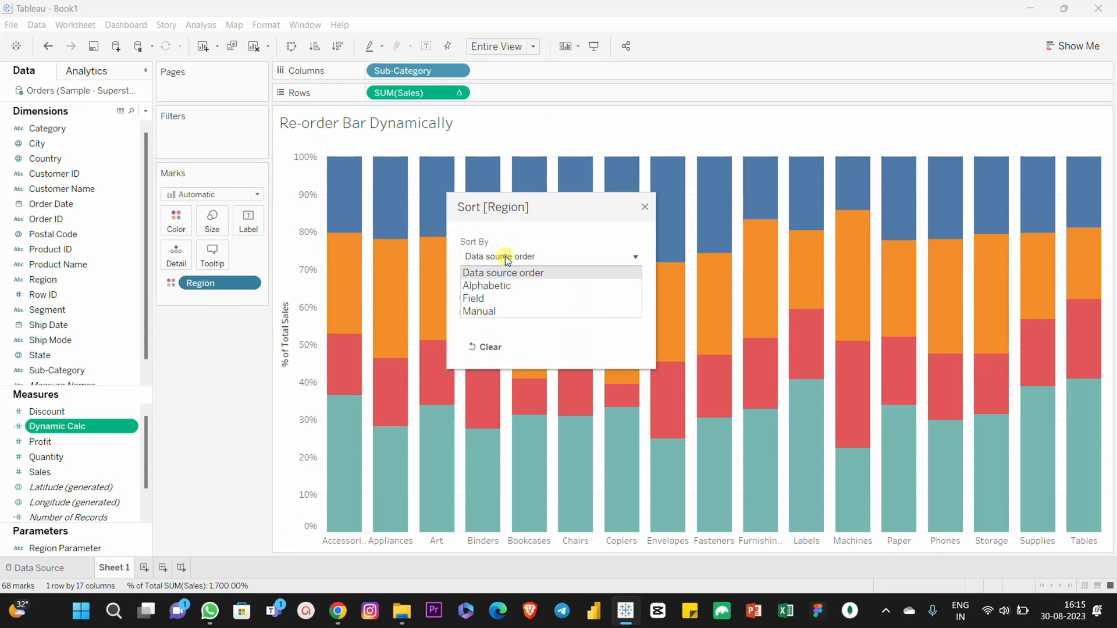
{"action": "left_click", "coordinate": [476, 299]}
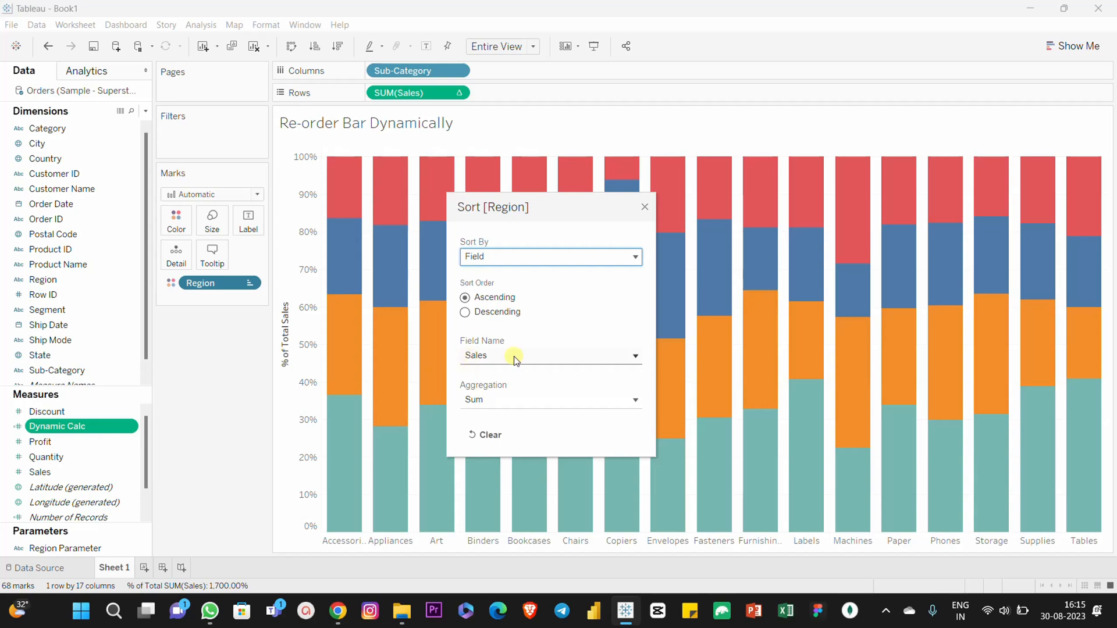
{"action": "left_click", "coordinate": [488, 355]}
{"action": "left_click", "coordinate": [503, 387]}
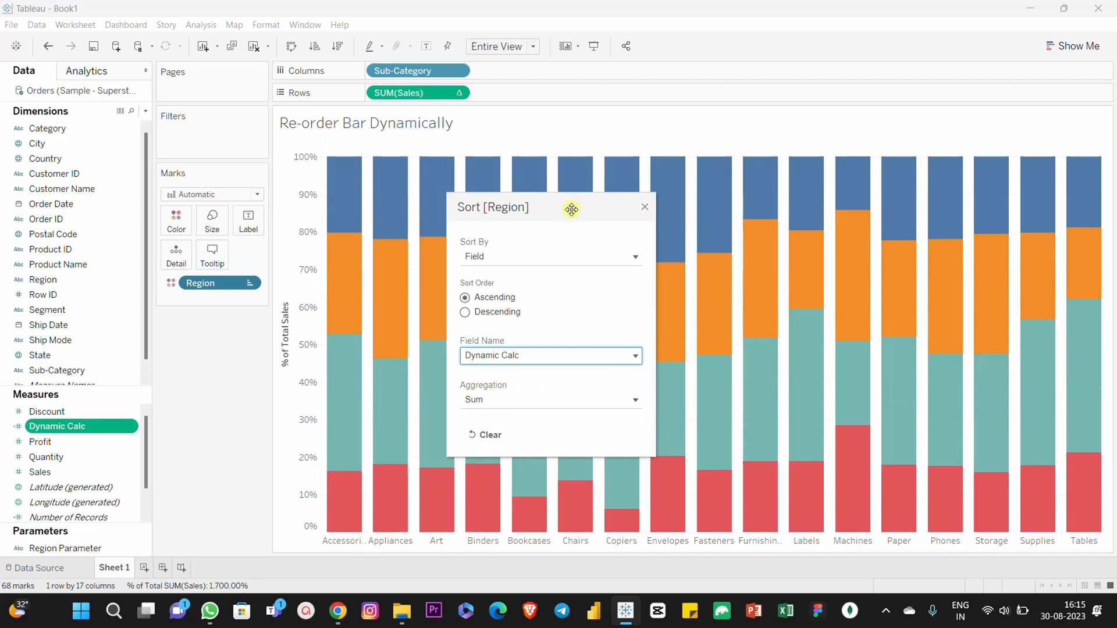
{"action": "left_click_drag", "start_coordinate": [574, 208], "coordinate": [533, 198]}
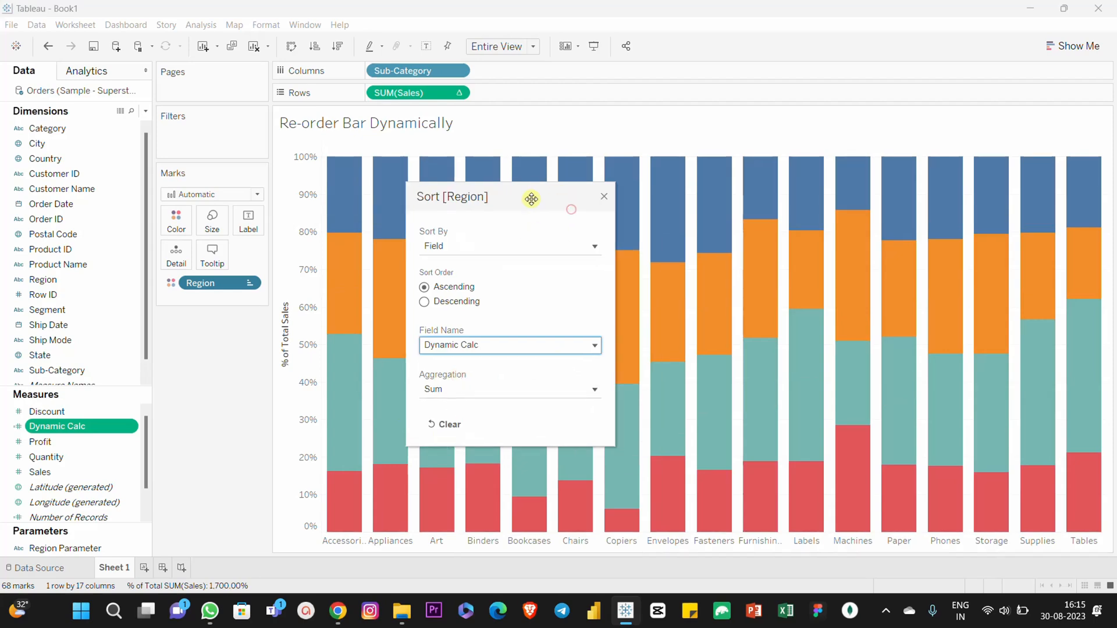
{"action": "left_click", "coordinate": [604, 198]}
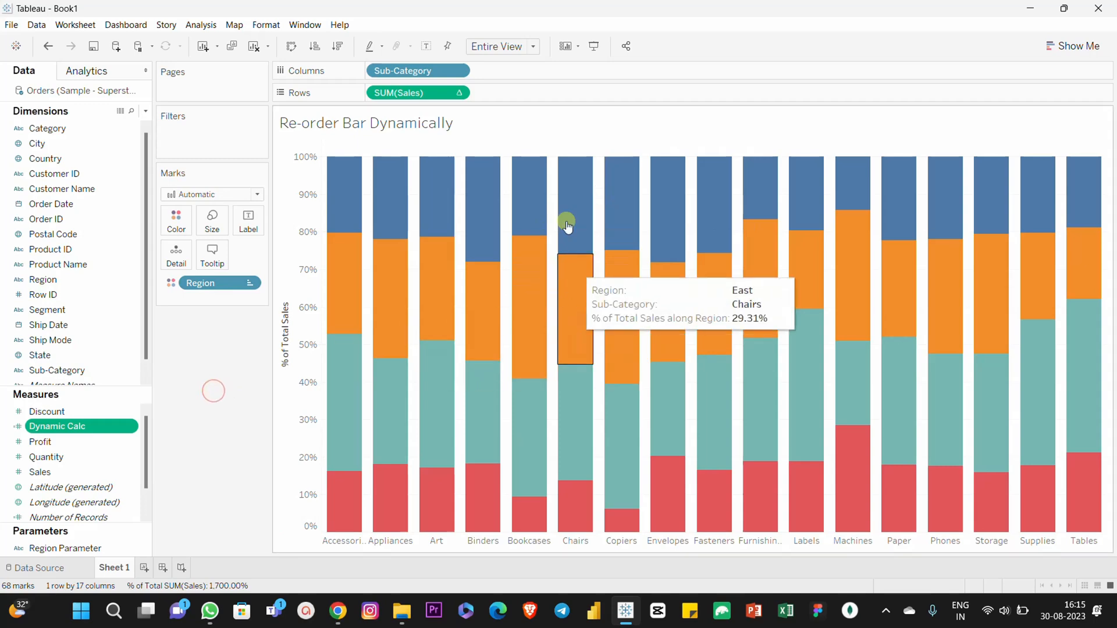
Test the dynamic reordering by selecting the Central, East and again Central segments of the Chairs bar, clearing the selection each time
{"action": "left_click", "coordinate": [572, 178]}
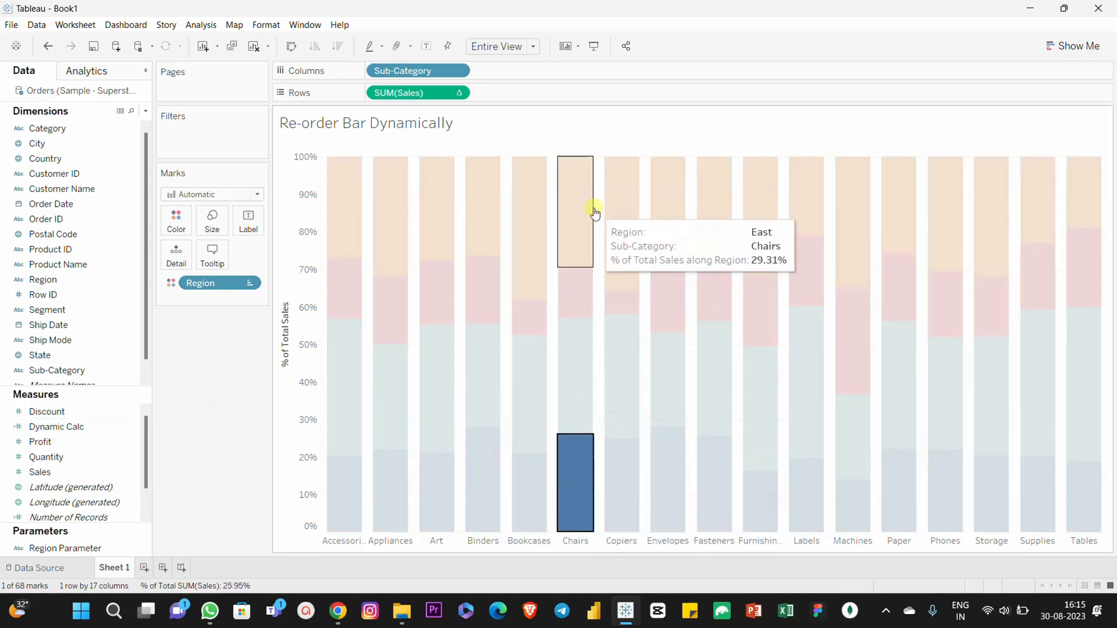
{"action": "left_click", "coordinate": [215, 424]}
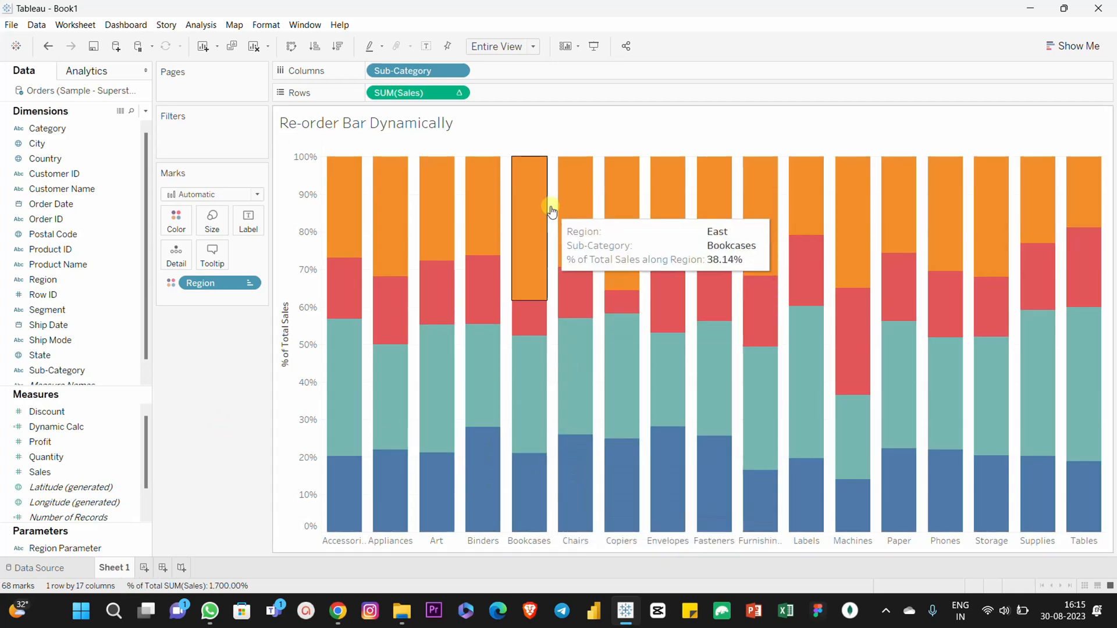
{"action": "left_click", "coordinate": [577, 190]}
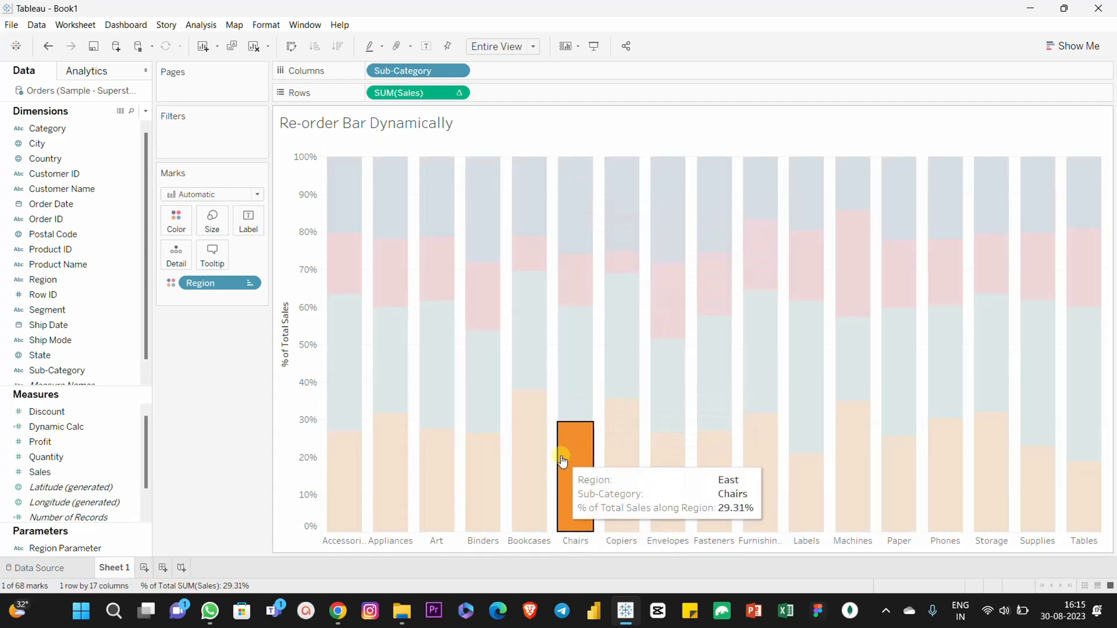
{"action": "left_click", "coordinate": [227, 429]}
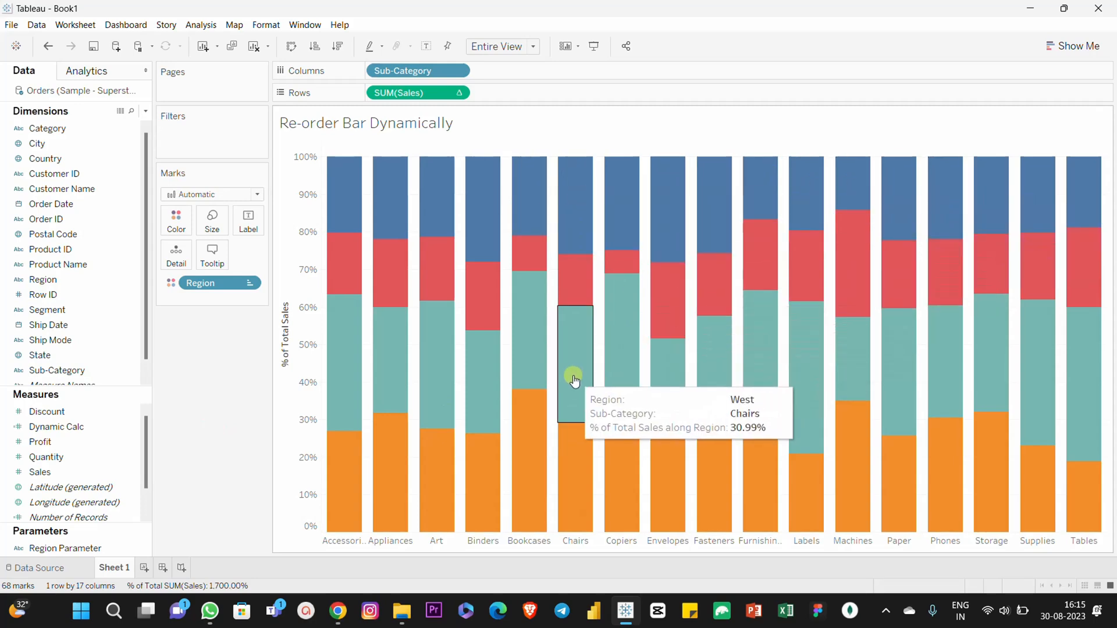
{"action": "left_click", "coordinate": [569, 203]}
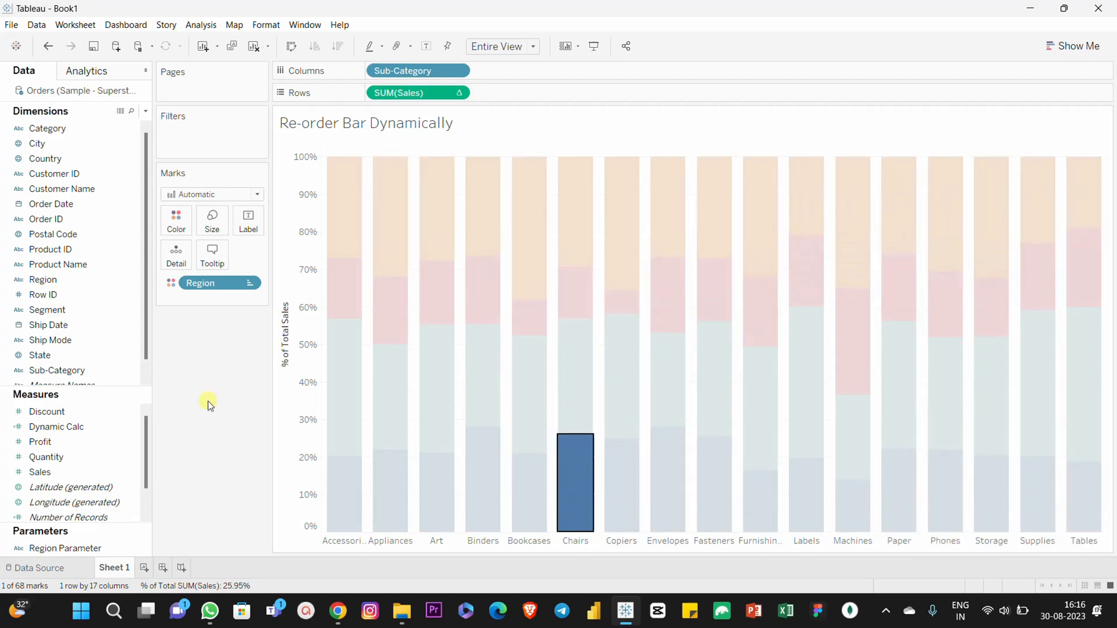
{"action": "left_click", "coordinate": [218, 382]}
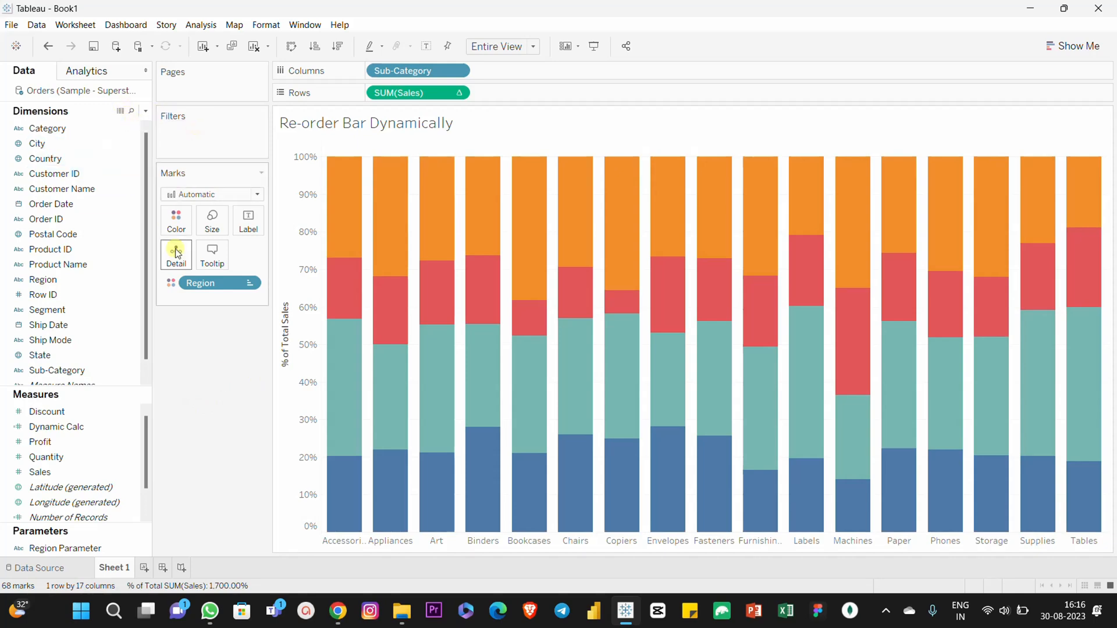
Create a calculated field named Dummy with the formula 'Dummy' and add it to Detail on the Marks card
{"action": "left_click", "coordinate": [145, 113]}
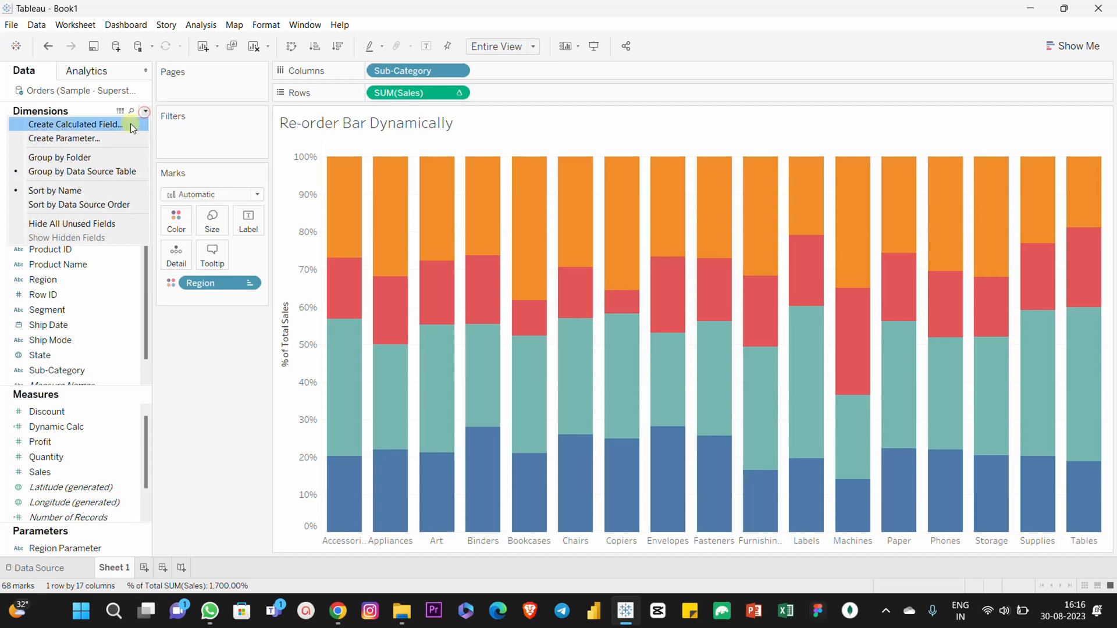
{"action": "left_click", "coordinate": [125, 127]}
{"action": "type", "text": "D"}
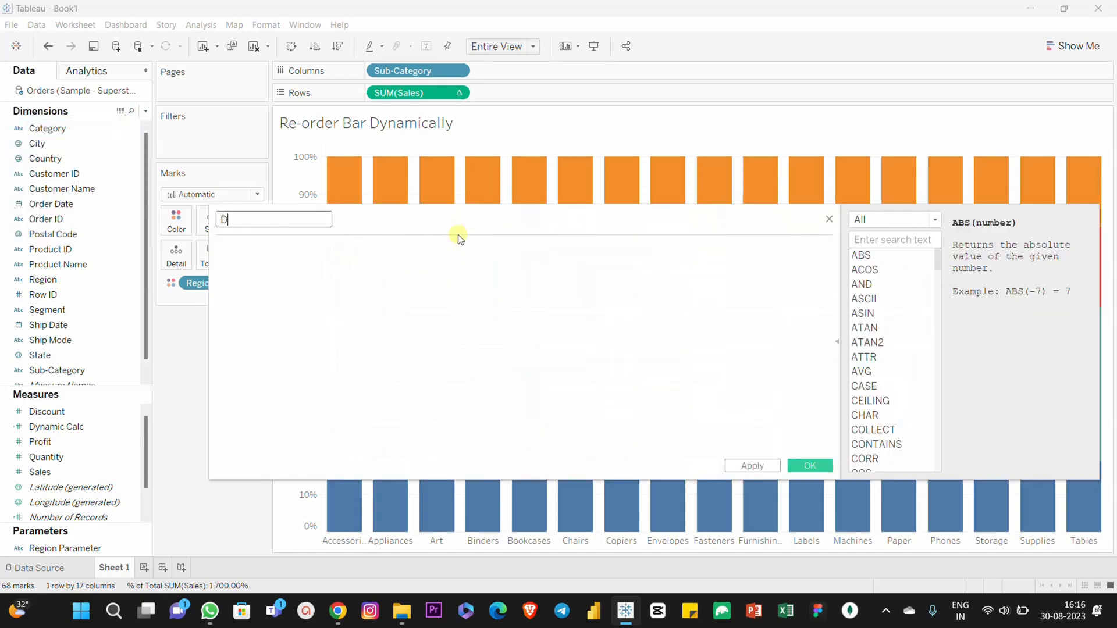
{"action": "type", "text": "ummy"}
{"action": "key", "text": "Tab"}
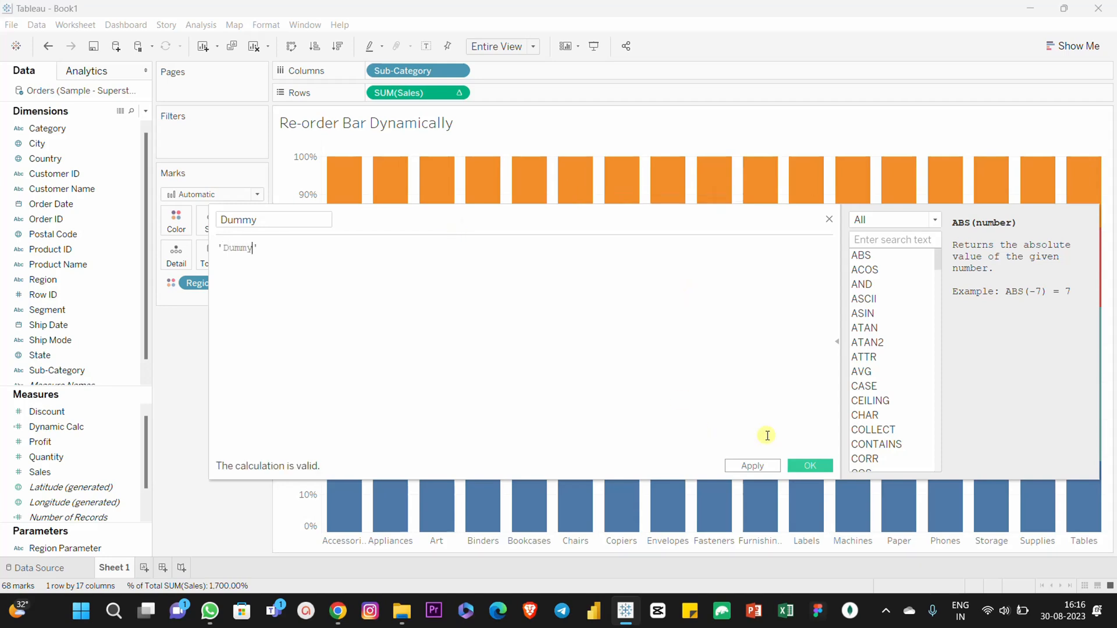
{"action": "left_click", "coordinate": [768, 465]}
{"action": "left_click", "coordinate": [797, 466]}
{"action": "left_click", "coordinate": [207, 382]}
{"action": "left_click_drag", "start_coordinate": [45, 208], "coordinate": [180, 262]}
{"action": "left_click", "coordinate": [190, 369]}
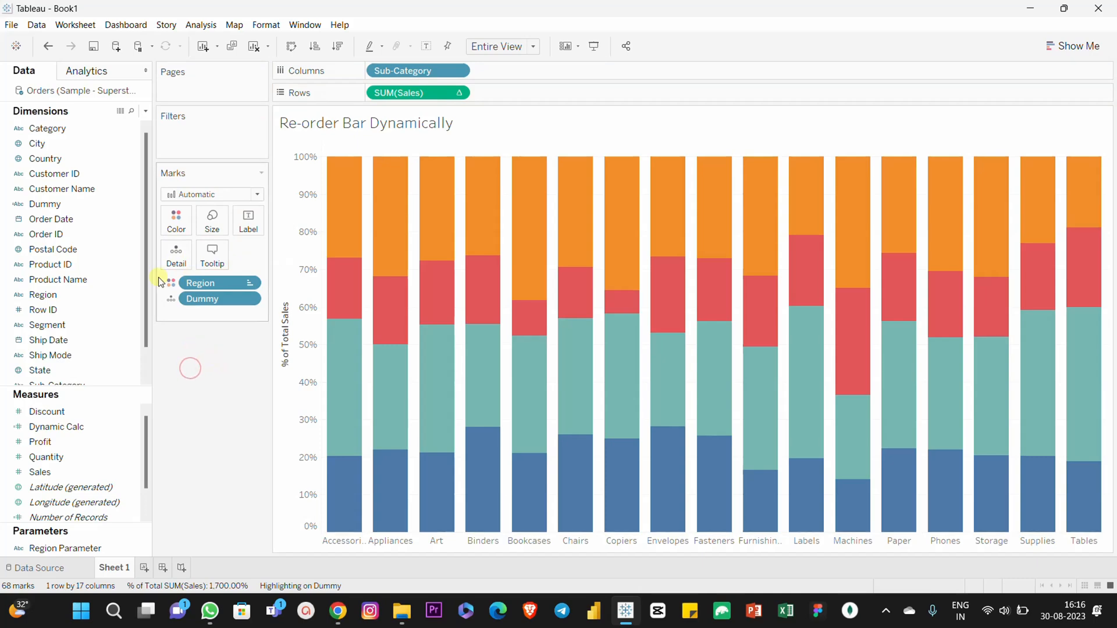
Remove the existing Highlight1 and Parameter1 actions from the worksheet
{"action": "left_click", "coordinate": [68, 26]}
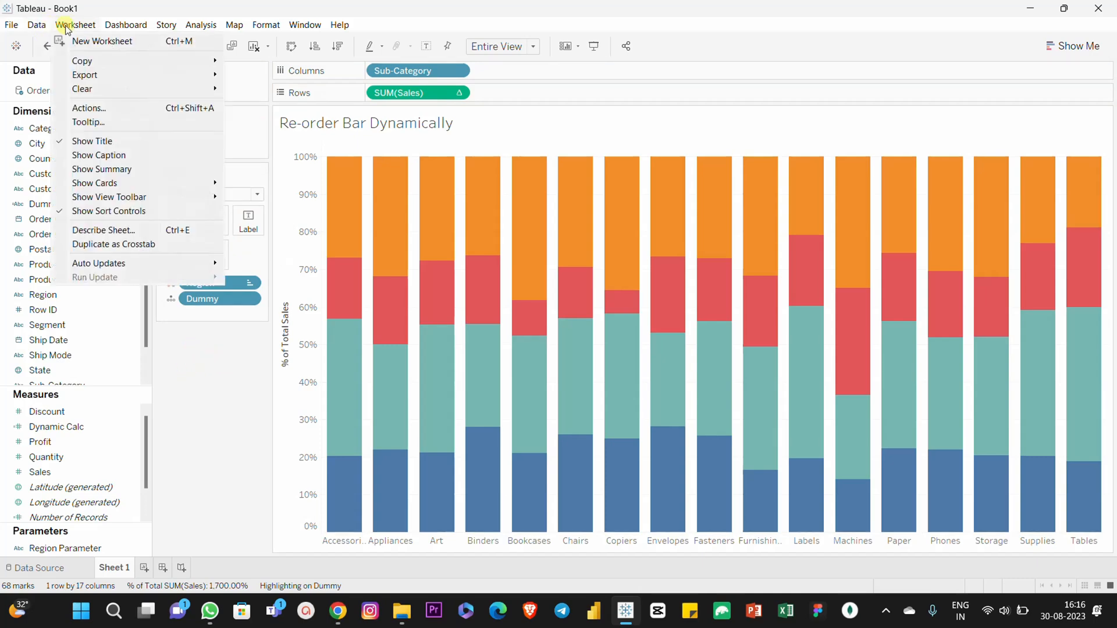
{"action": "left_click", "coordinate": [93, 108]}
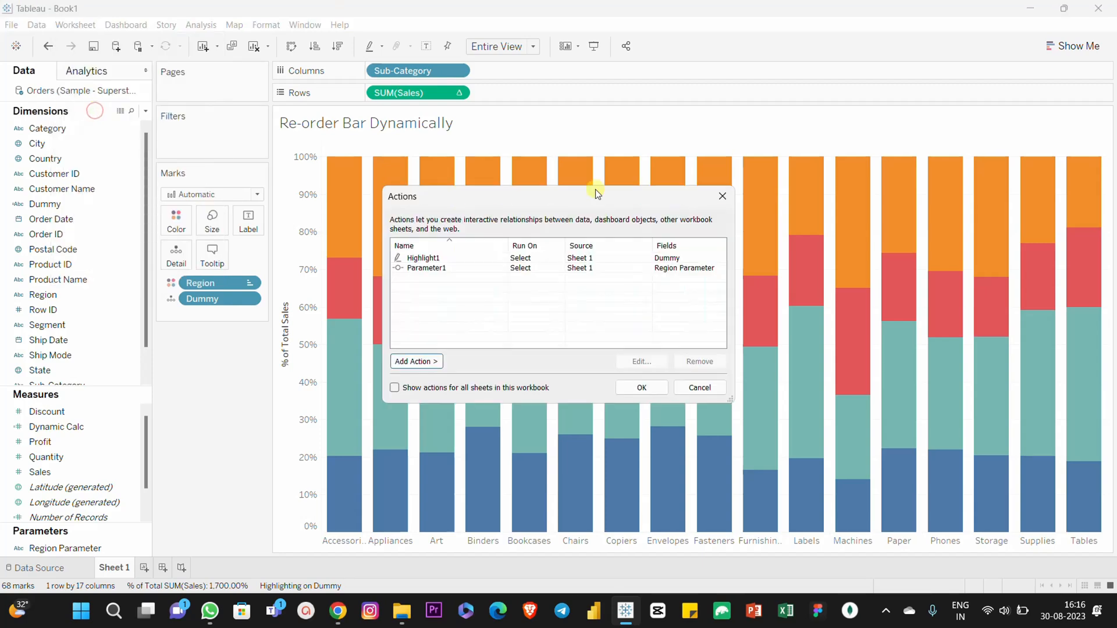
{"action": "left_click_drag", "start_coordinate": [433, 258], "coordinate": [432, 272]}
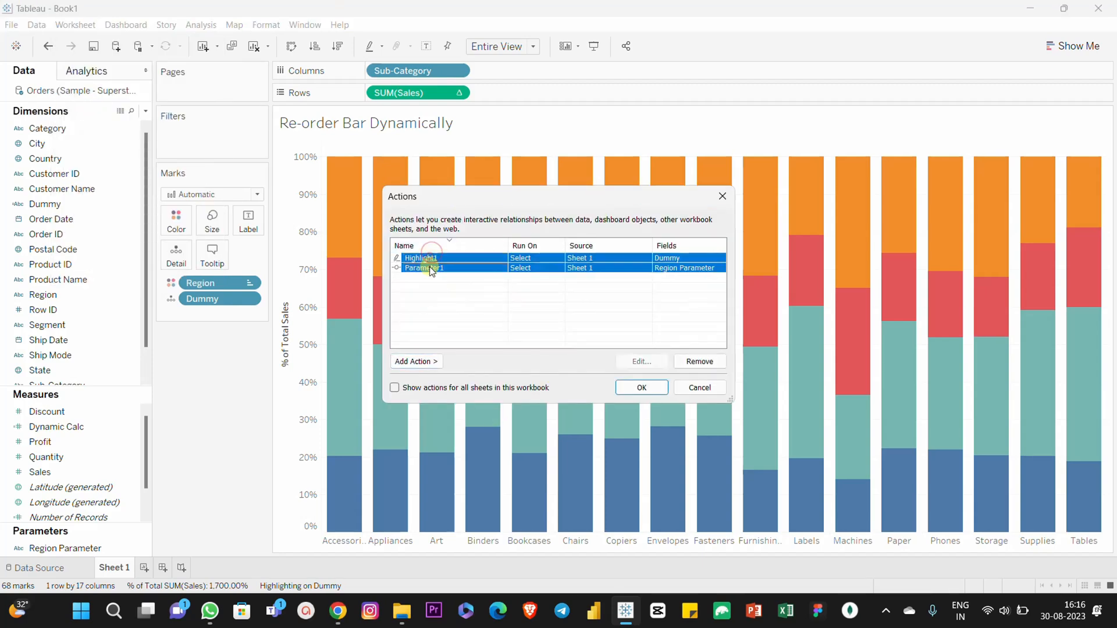
{"action": "left_click", "coordinate": [700, 362]}
Add a highlight action on Sheet 1 that runs on Select and targets only the selected field Dummy, and save the actions
{"action": "left_click", "coordinate": [427, 362]}
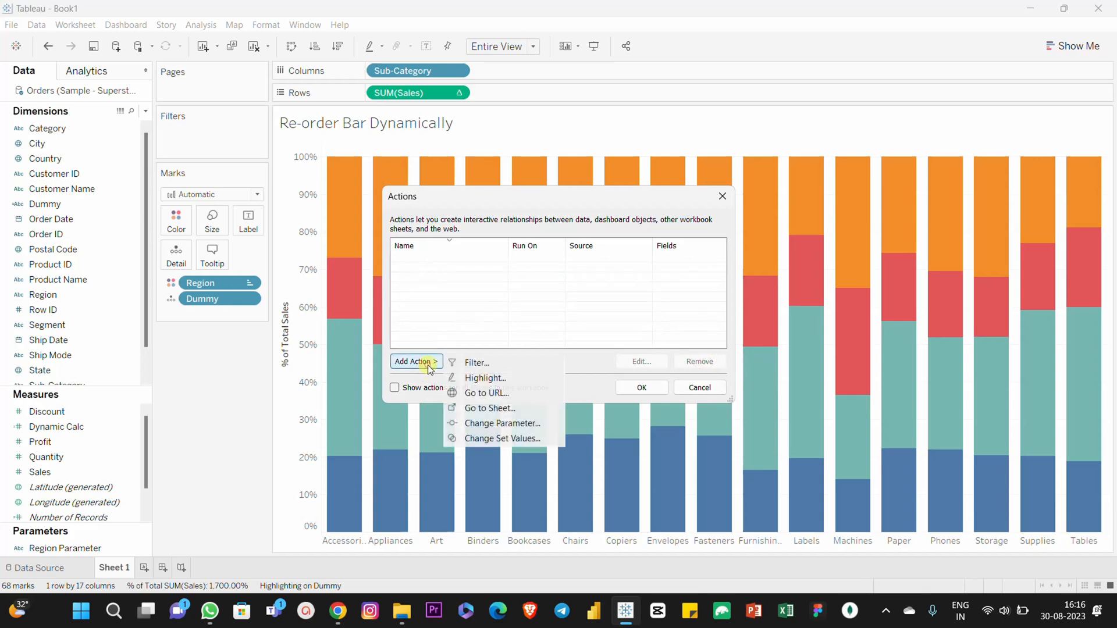
{"action": "left_click", "coordinate": [482, 378]}
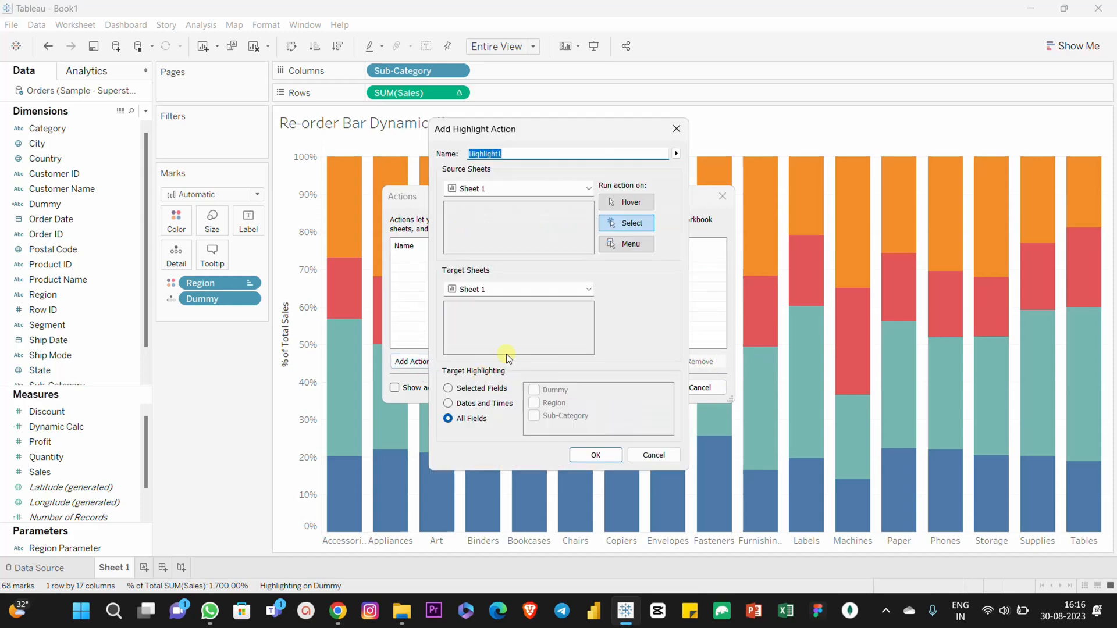
{"action": "left_click", "coordinate": [474, 392]}
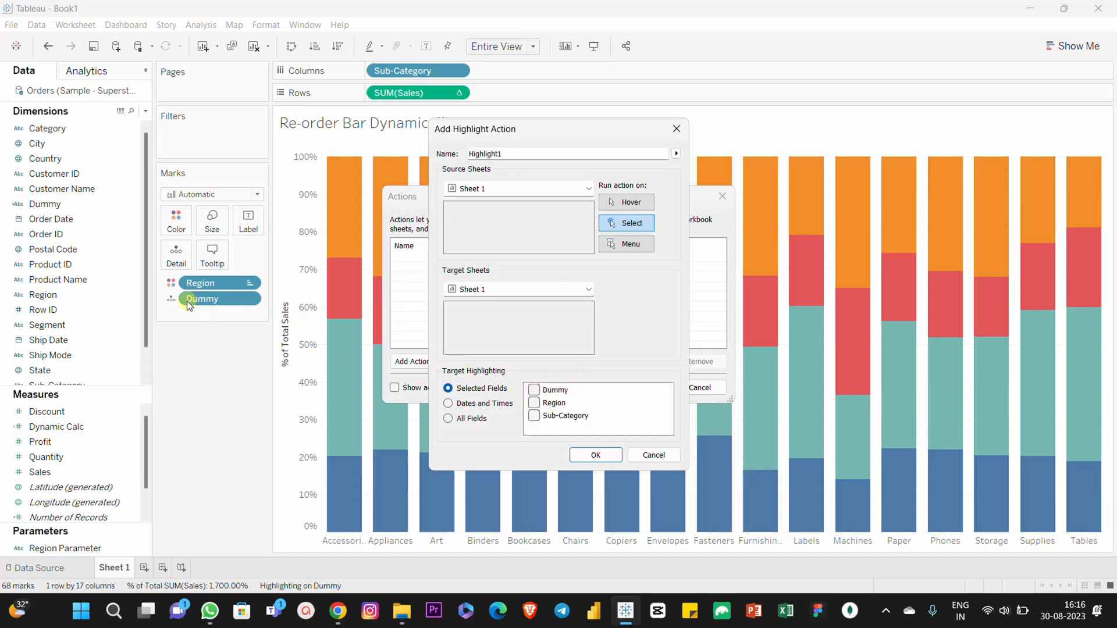
{"action": "left_click", "coordinate": [535, 391]}
{"action": "left_click", "coordinate": [597, 456]}
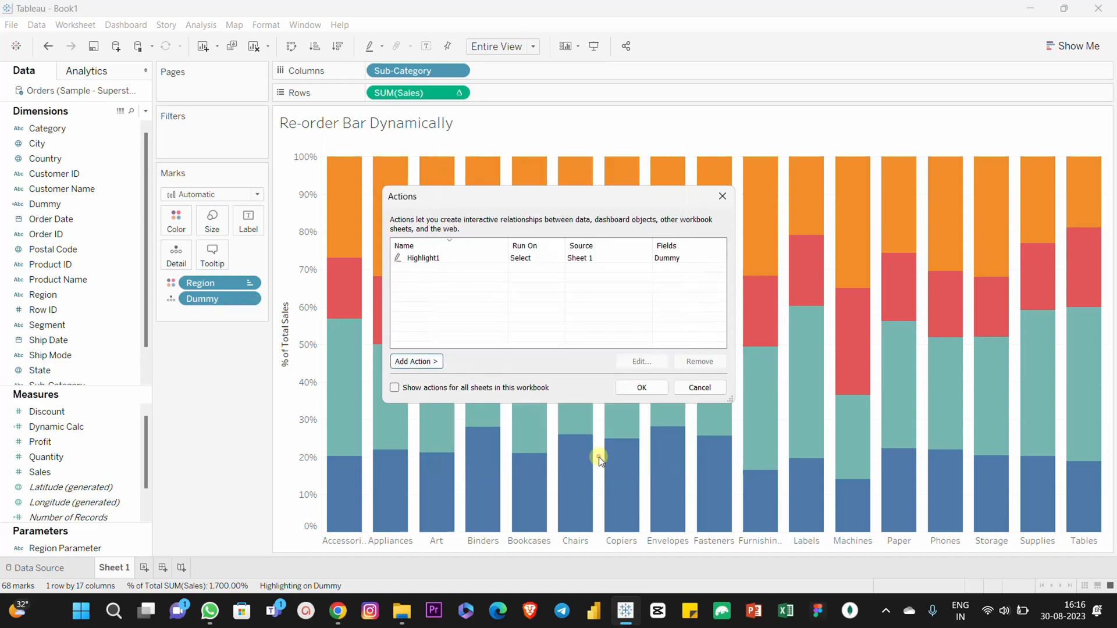
{"action": "left_click", "coordinate": [642, 388]}
{"action": "left_click", "coordinate": [203, 377]}
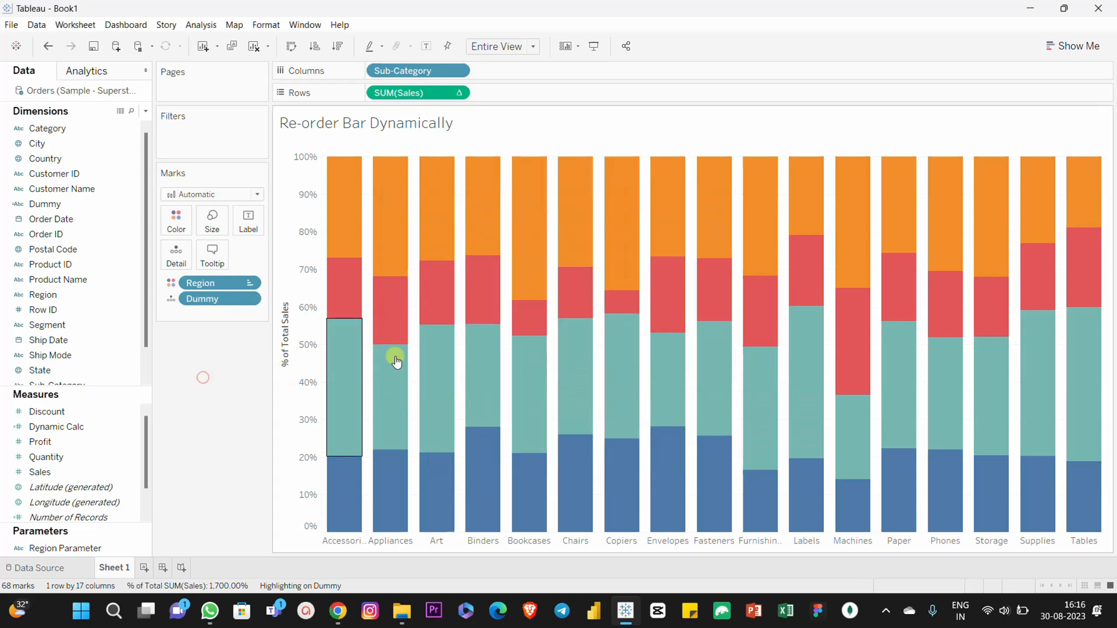
Test the highlight action by selecting several region segments of the Chairs and Bookcases bars, and clear the selection
{"action": "left_click", "coordinate": [580, 195]}
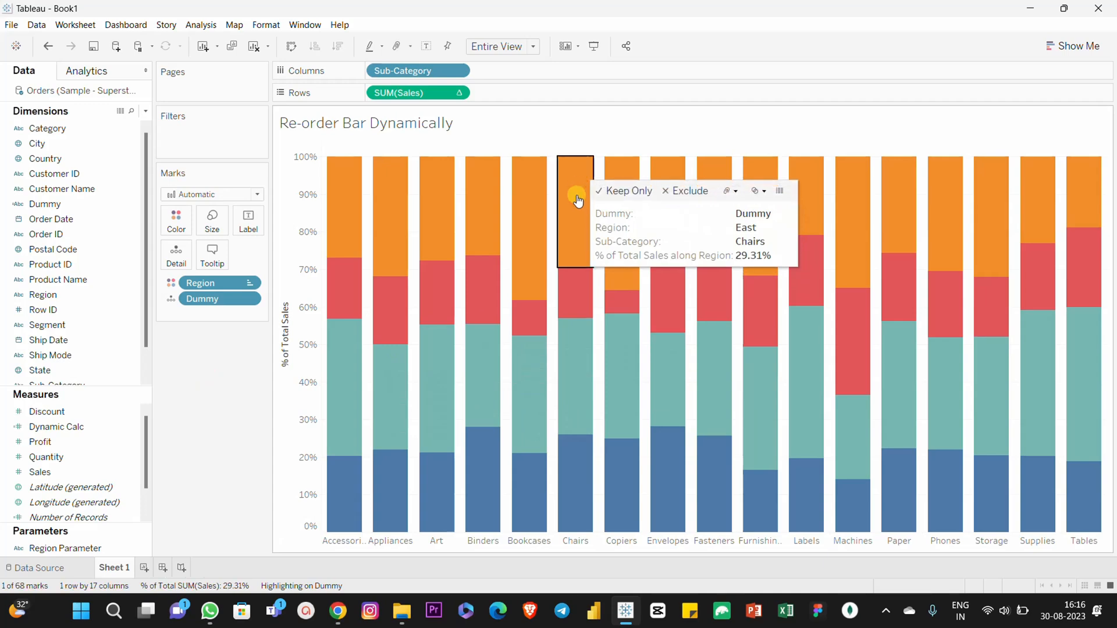
{"action": "left_click", "coordinate": [571, 294]}
{"action": "left_click", "coordinate": [567, 345]}
{"action": "left_click", "coordinate": [562, 249]}
{"action": "left_click", "coordinate": [523, 254]}
{"action": "left_click", "coordinate": [527, 319]}
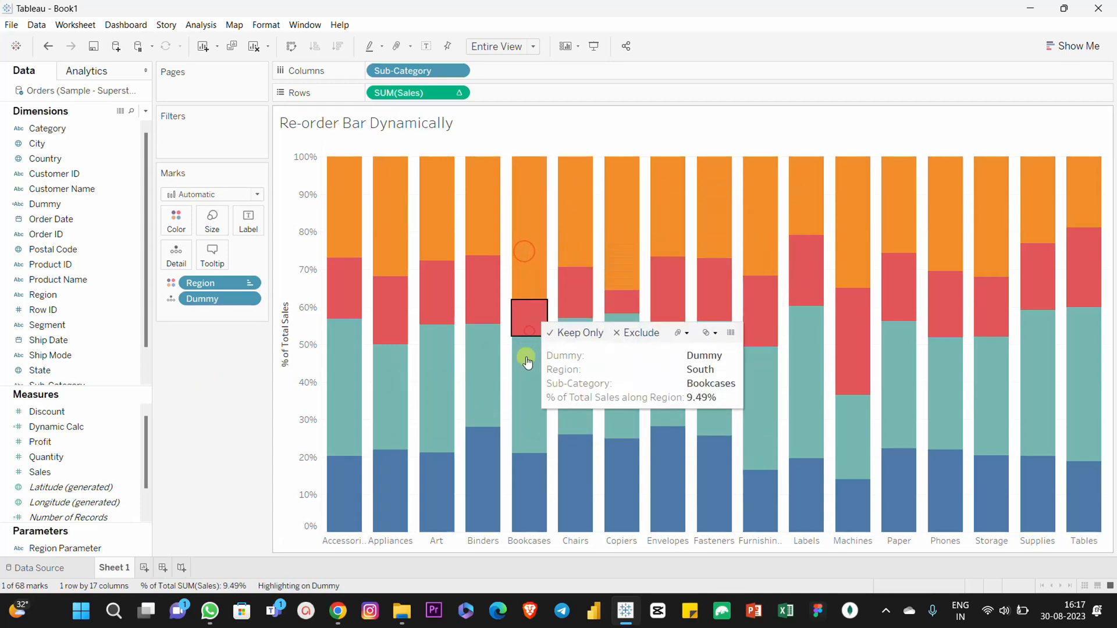
{"action": "left_click", "coordinate": [211, 371]}
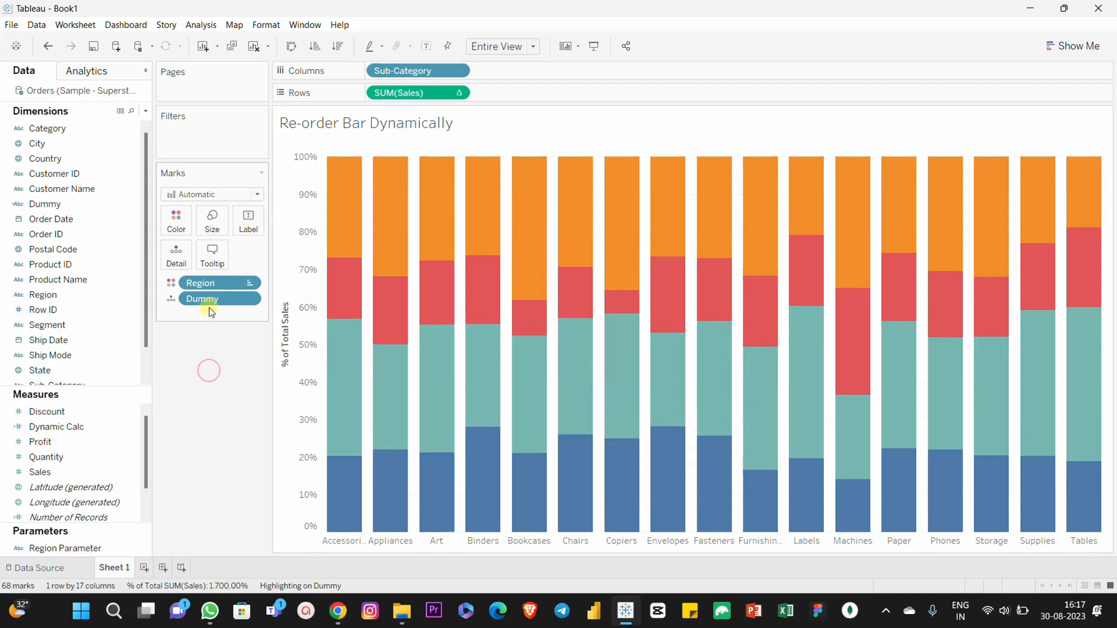
Add a change parameter action on Sheet 1, run on Select, that sets Region Parameter from the Region field, and save the actions
{"action": "left_click", "coordinate": [71, 29]}
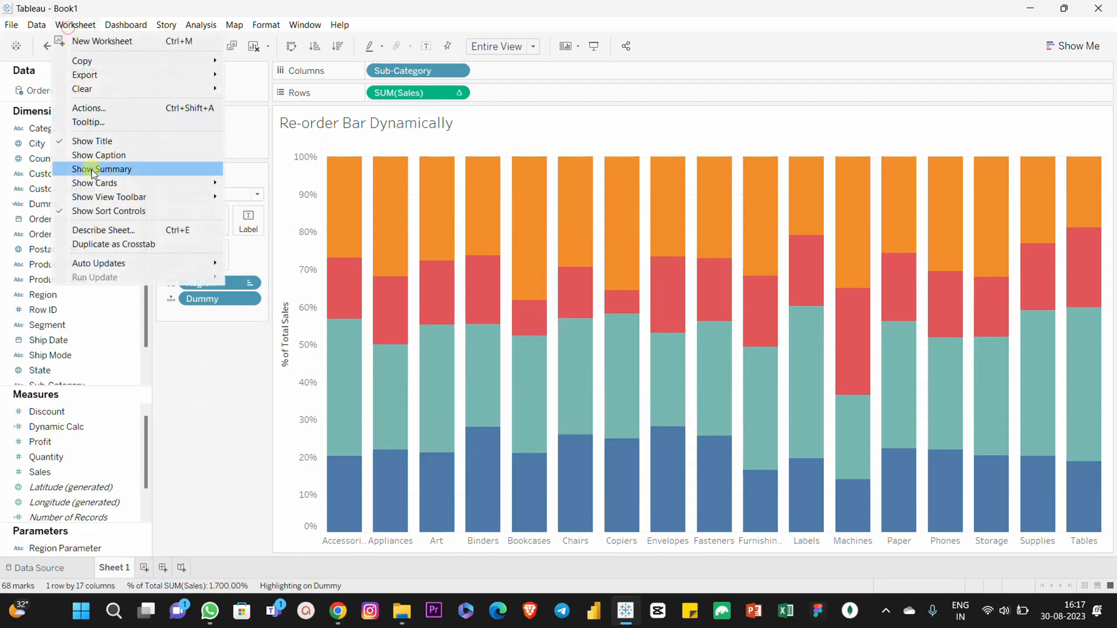
{"action": "left_click", "coordinate": [91, 107]}
{"action": "left_click", "coordinate": [434, 360]}
{"action": "left_click", "coordinate": [512, 424]}
{"action": "left_click", "coordinate": [462, 353]}
{"action": "left_click", "coordinate": [464, 375]}
{"action": "left_click", "coordinate": [473, 411]}
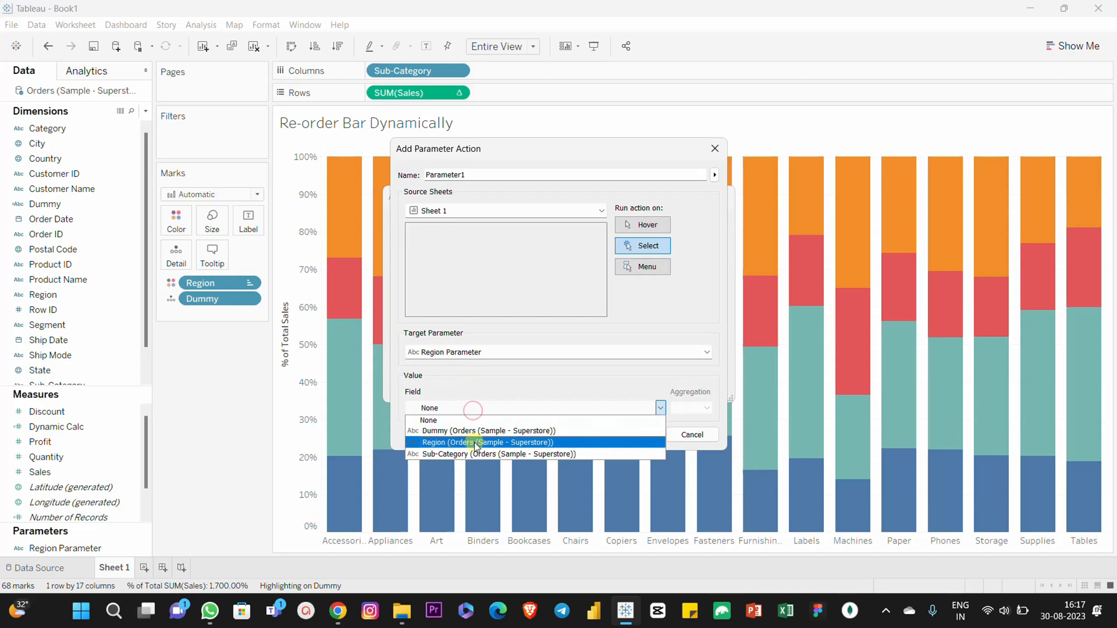
{"action": "left_click", "coordinate": [475, 443]}
{"action": "left_click", "coordinate": [633, 435]}
{"action": "left_click", "coordinate": [644, 386]}
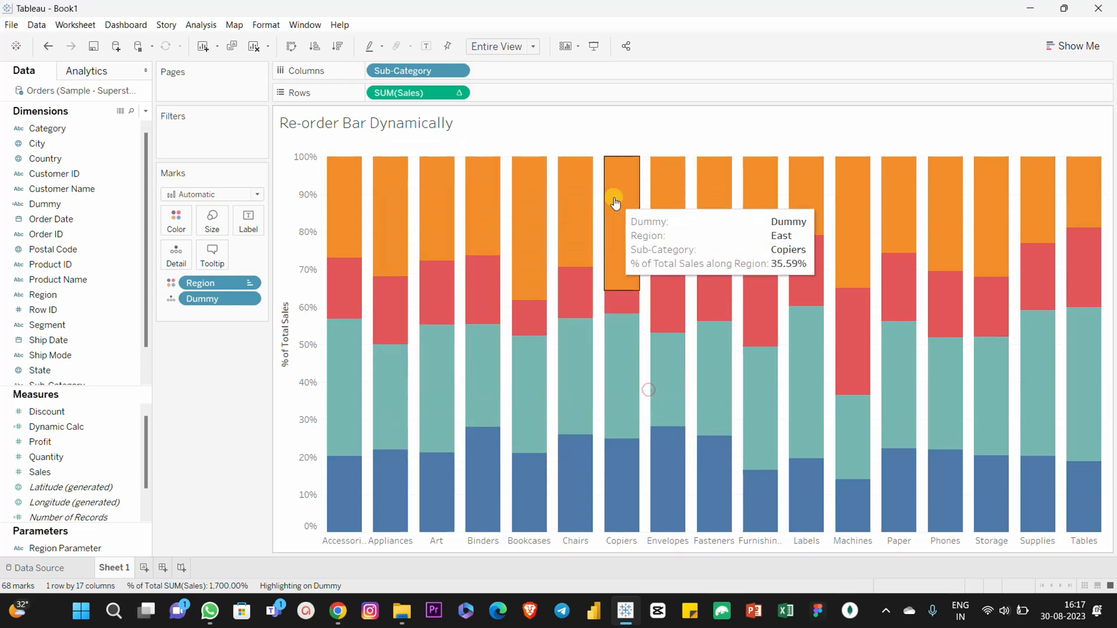
Test the finished reordering without fading by selecting different region segments on the Copiers and Chairs bars
{"action": "left_click", "coordinate": [615, 203]}
{"action": "left_click", "coordinate": [623, 336]}
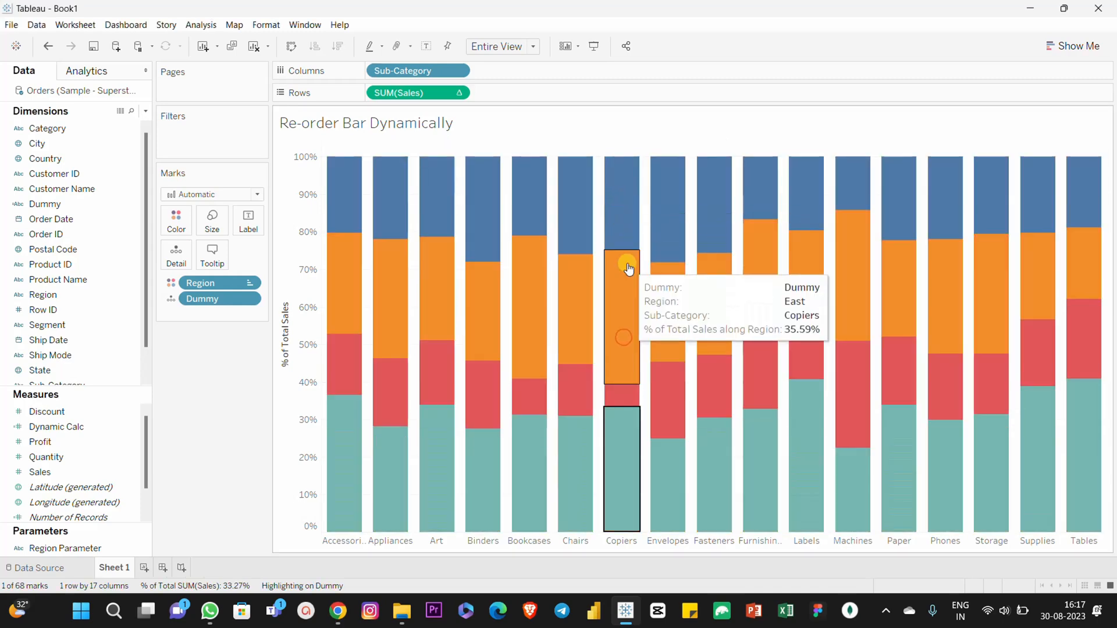
{"action": "left_click", "coordinate": [620, 231]}
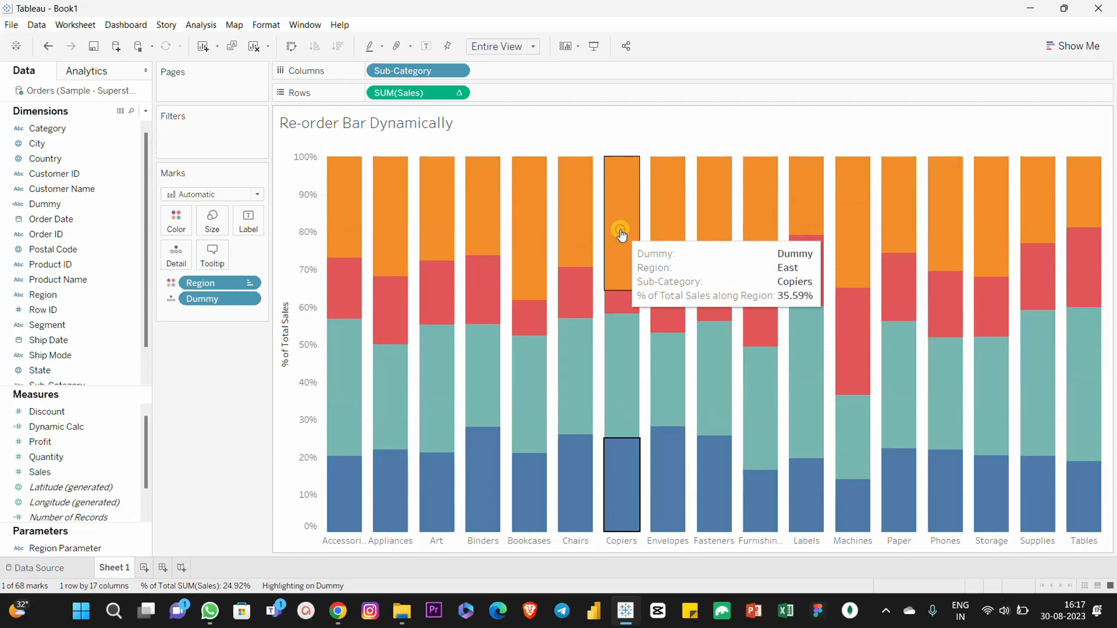
{"action": "left_click", "coordinate": [560, 292]}
{"action": "left_click", "coordinate": [577, 231]}
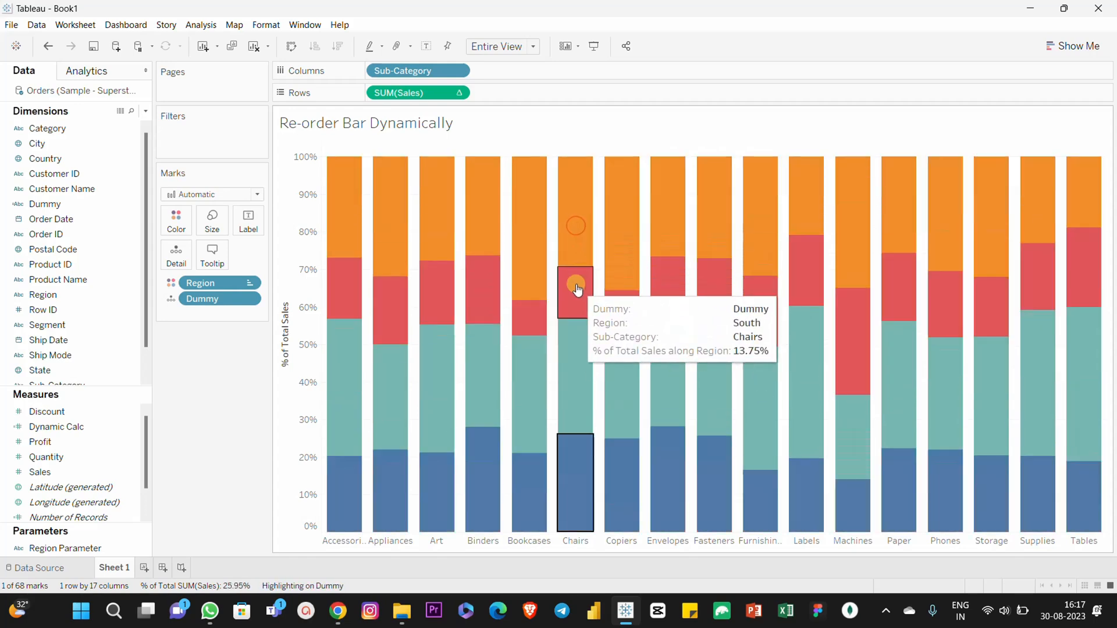
{"action": "left_click", "coordinate": [573, 291]}
{"action": "left_click", "coordinate": [578, 389]}
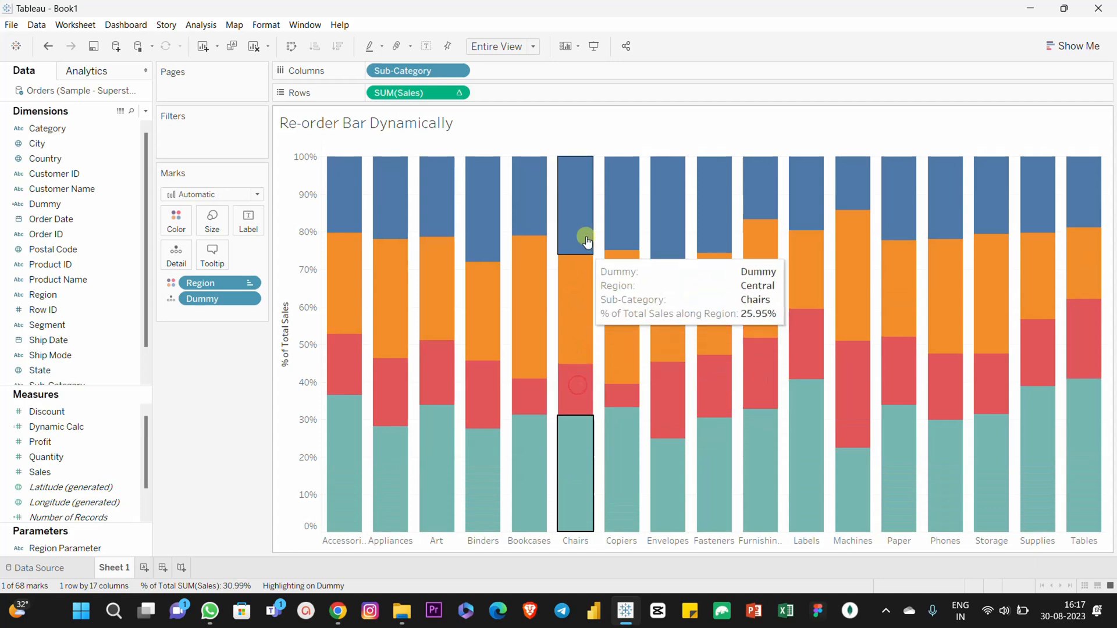
{"action": "left_click", "coordinate": [577, 186]}
{"action": "left_click", "coordinate": [580, 346]}
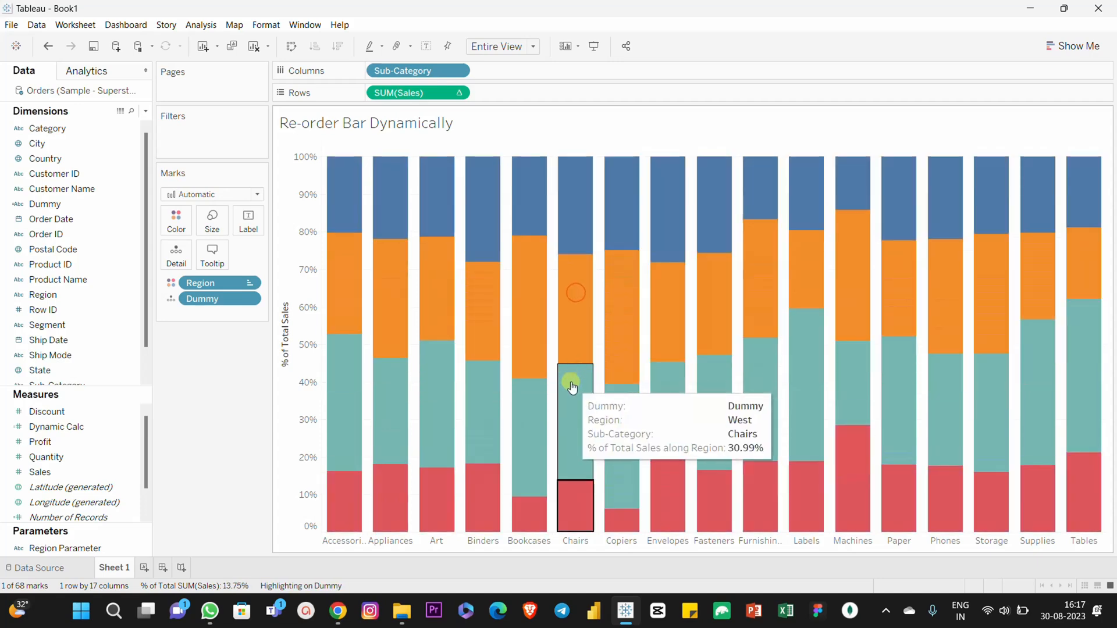
{"action": "left_click", "coordinate": [568, 379]}
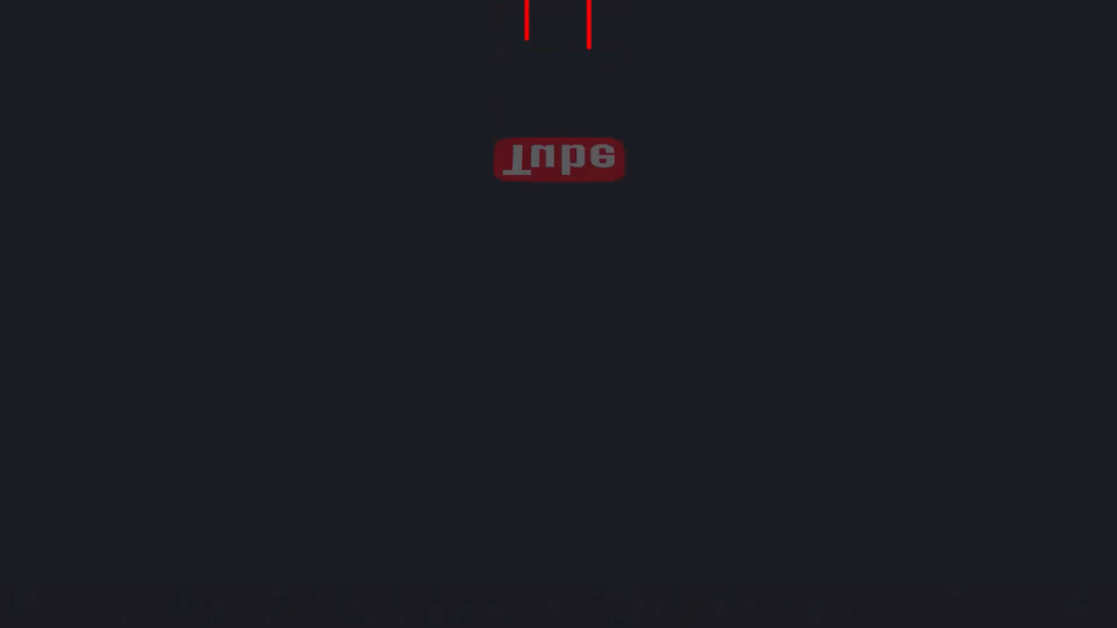